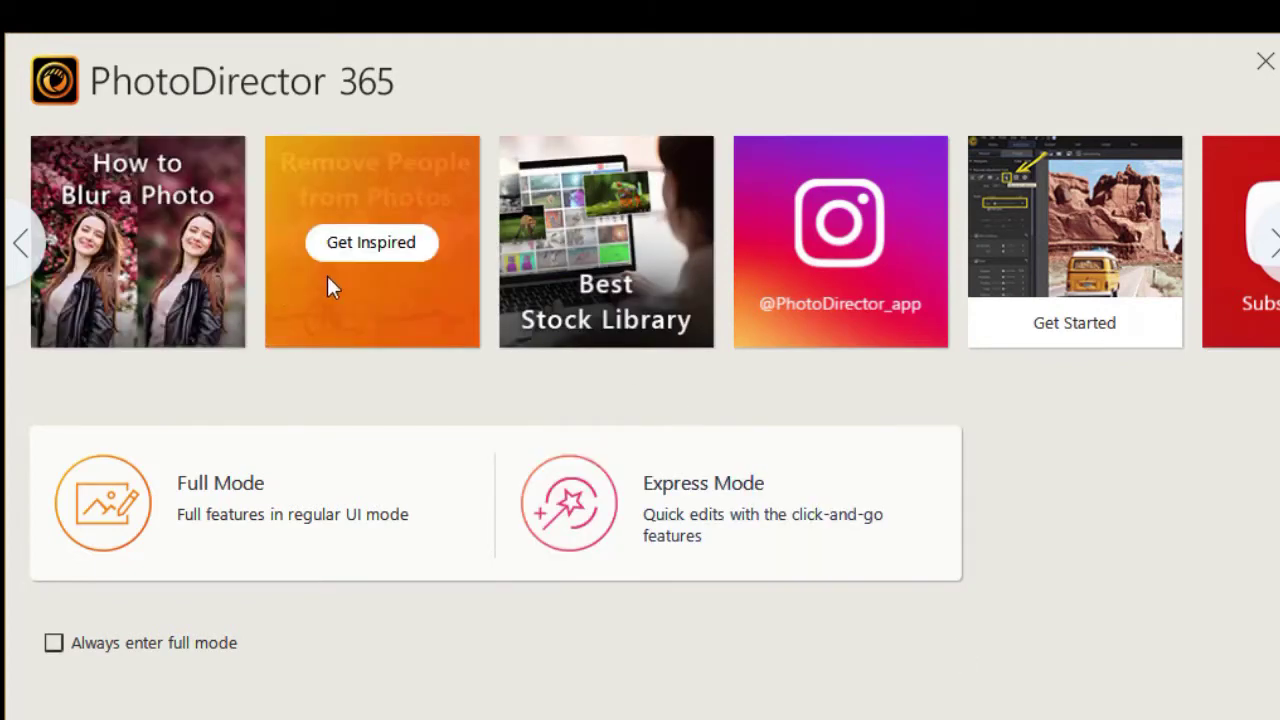
- Choose Express Mode on the PhotoDirector launch screen for quick editing
{"action": "mouse_move", "coordinate": [774, 252]}
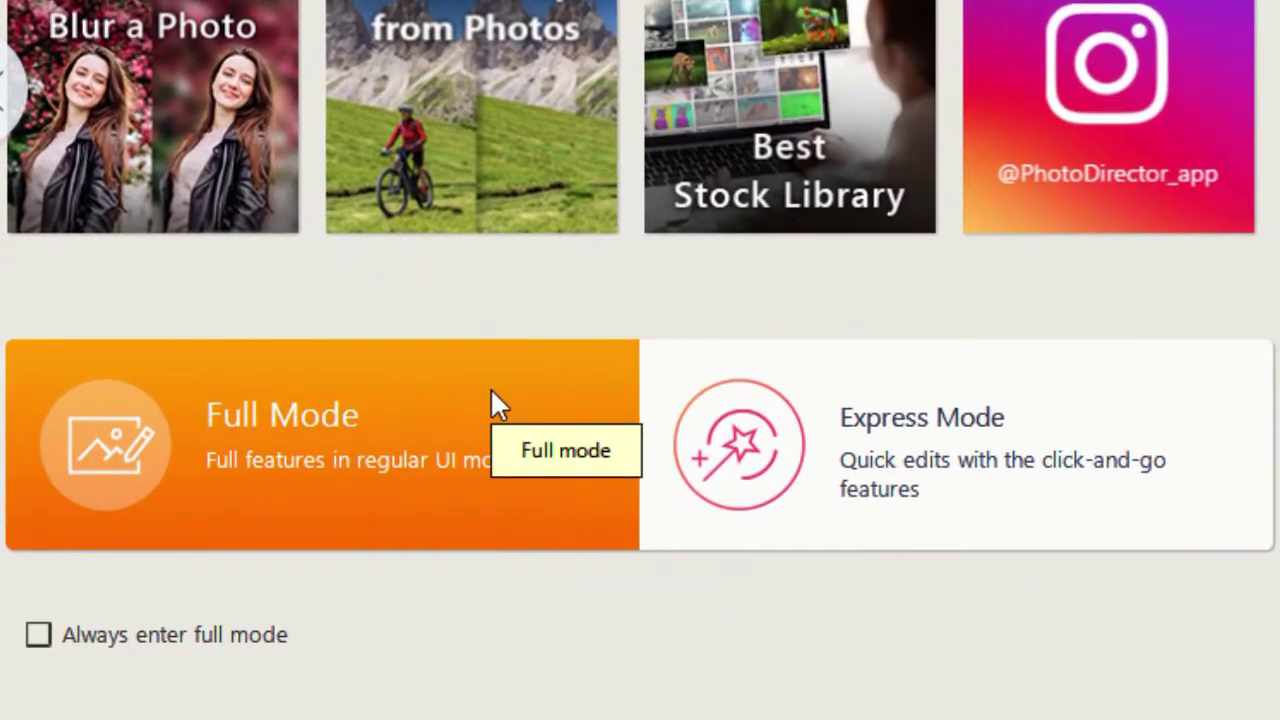
{"action": "left_click", "coordinate": [920, 428]}
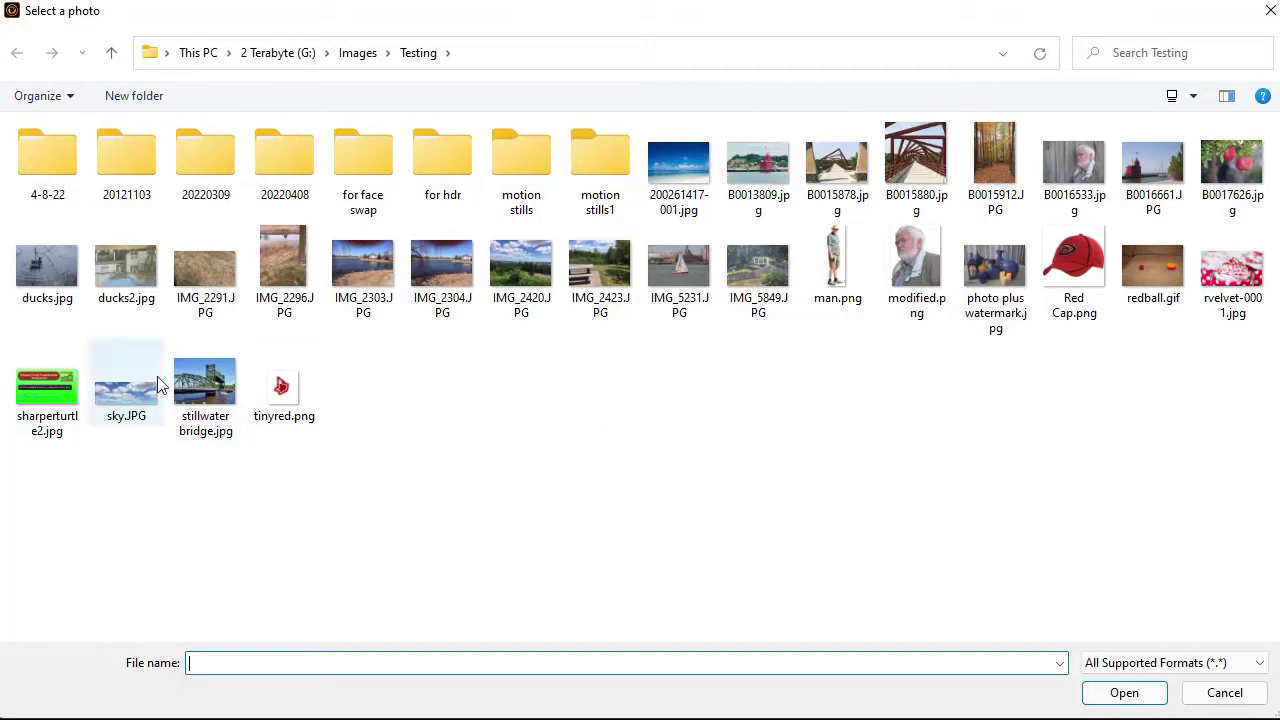
- Open stillwater bridge.jpg from the Select a photo dialog
{"action": "double_click", "coordinate": [207, 392]}
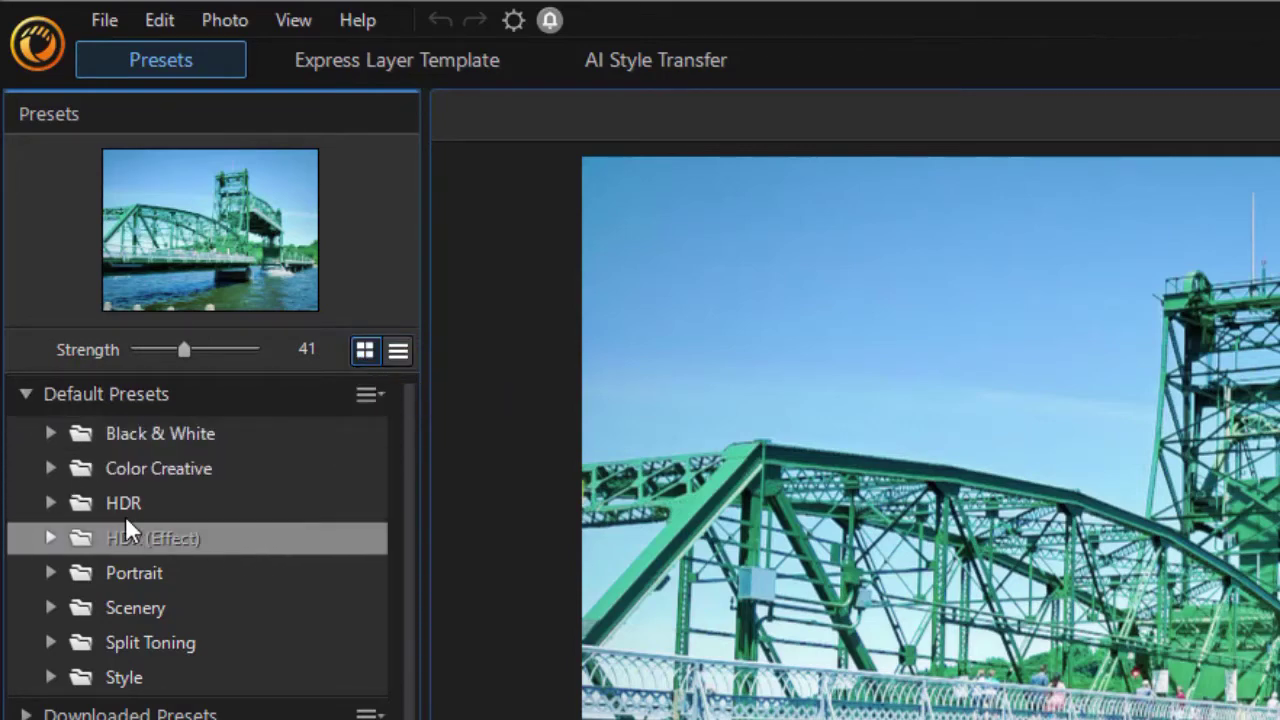
- Apply the Color Creative presets Dreamland, Retro and 80's in turn, ending on Golden Harvest
{"action": "left_click", "coordinate": [48, 467]}
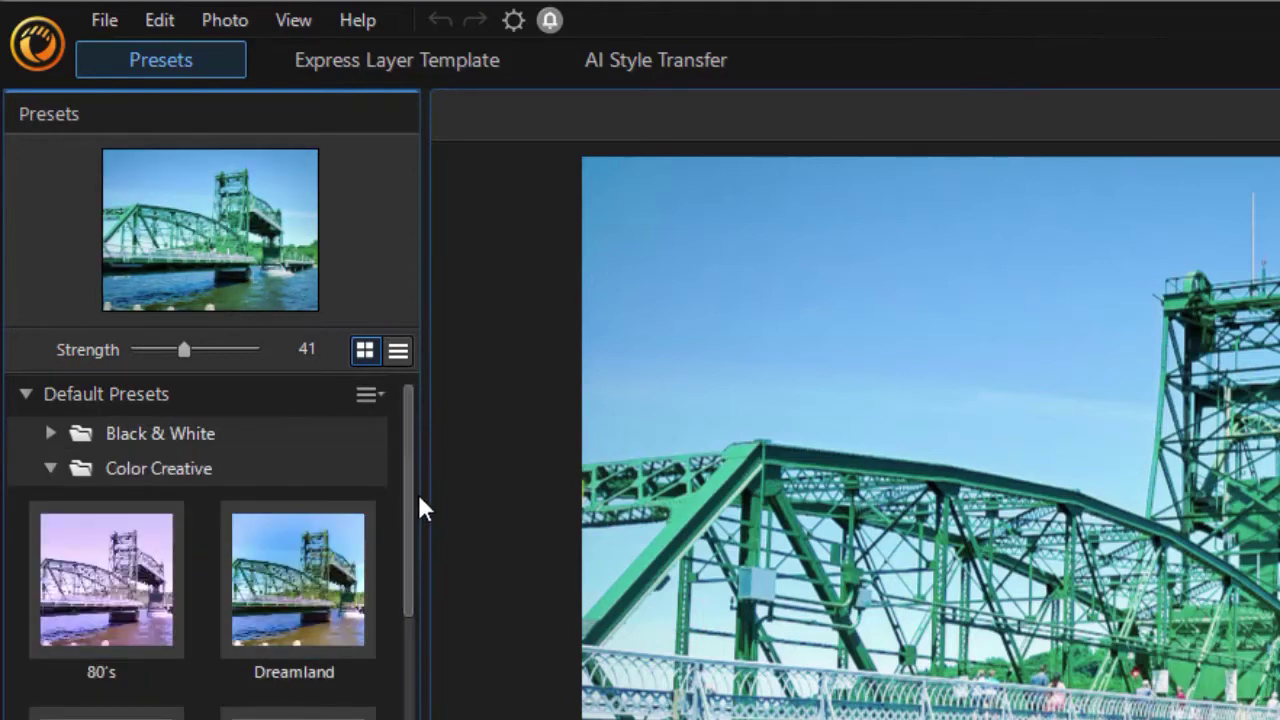
{"action": "scroll", "coordinate": [408, 505], "scroll_direction": "down", "scroll_amount": 2}
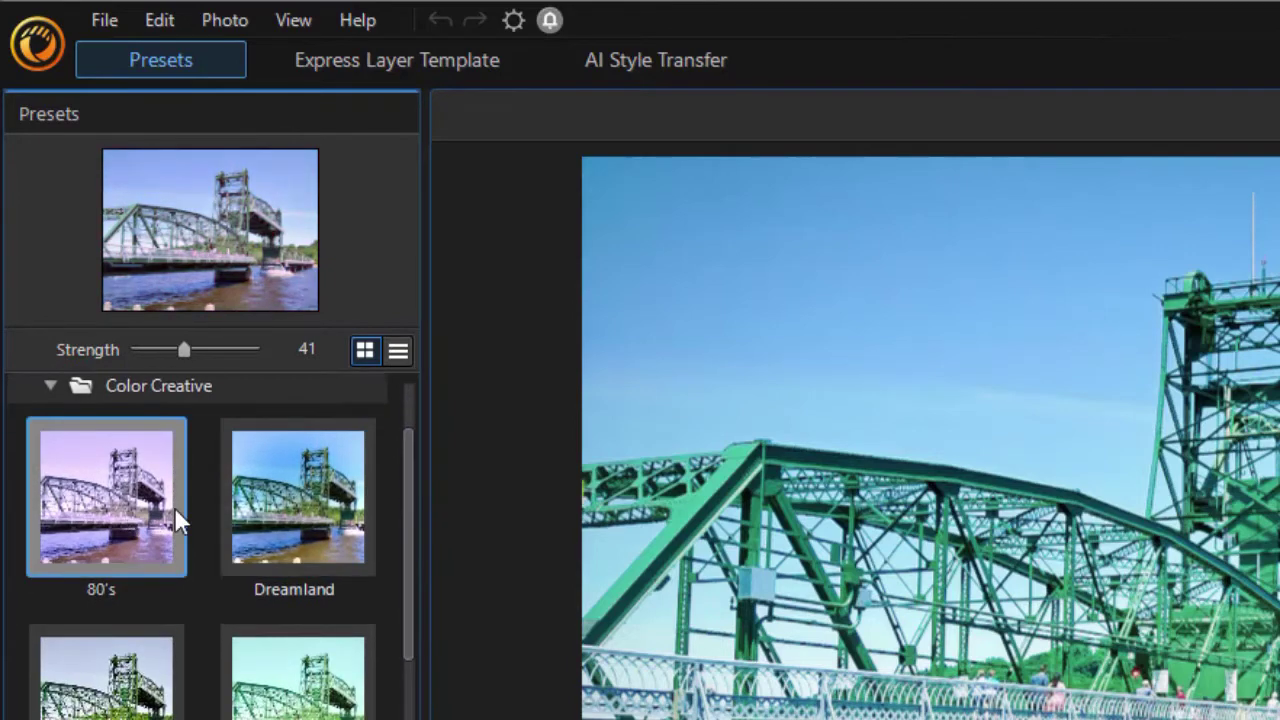
{"action": "left_click", "coordinate": [293, 505]}
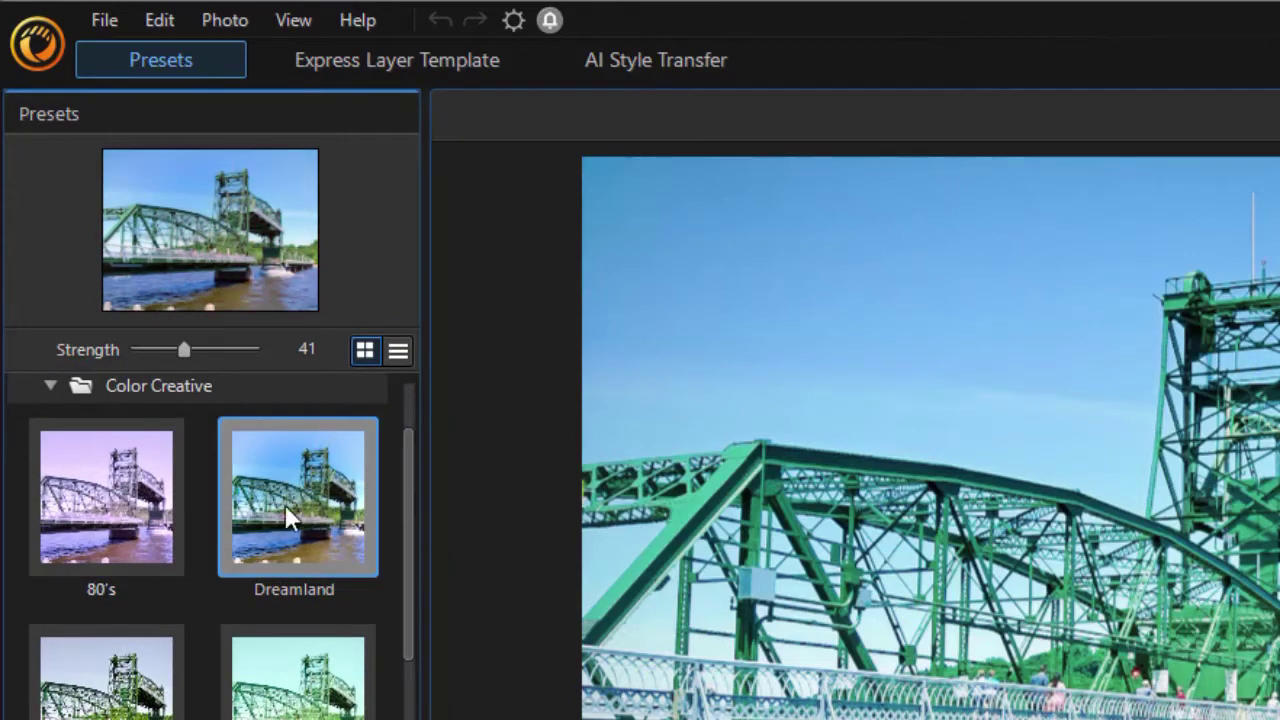
{"action": "double_click", "coordinate": [320, 487]}
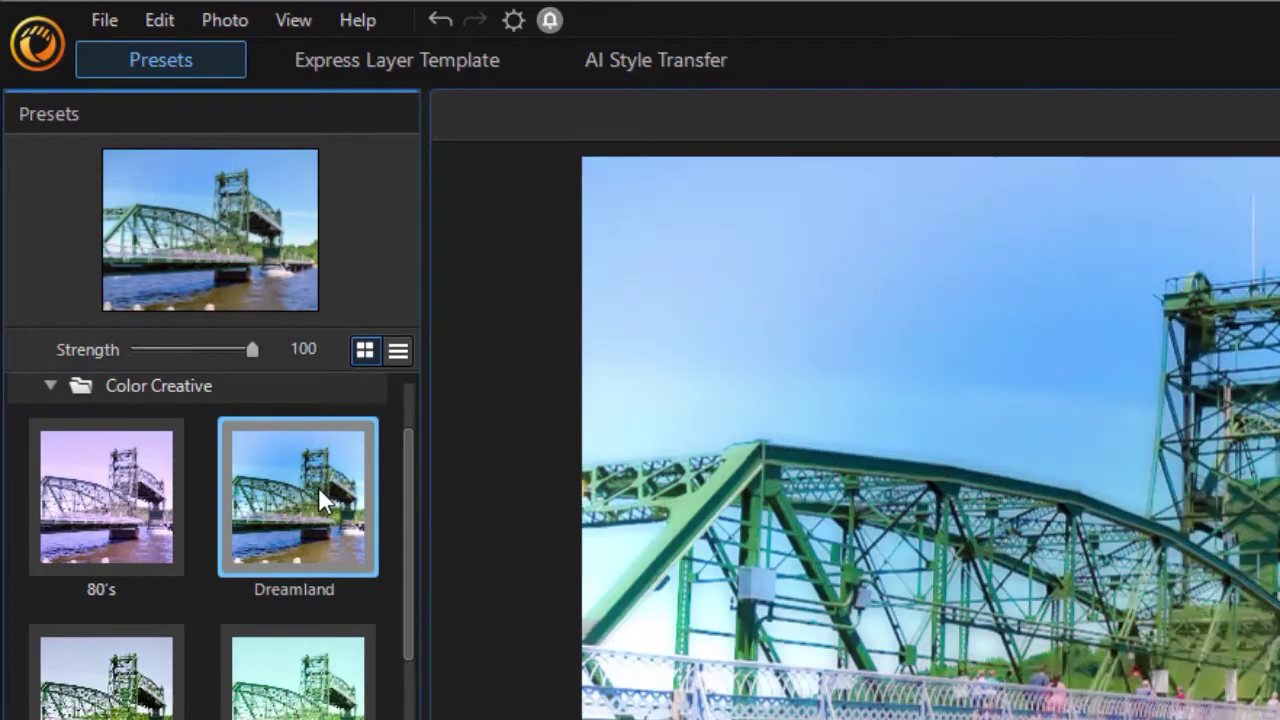
{"action": "double_click", "coordinate": [290, 685]}
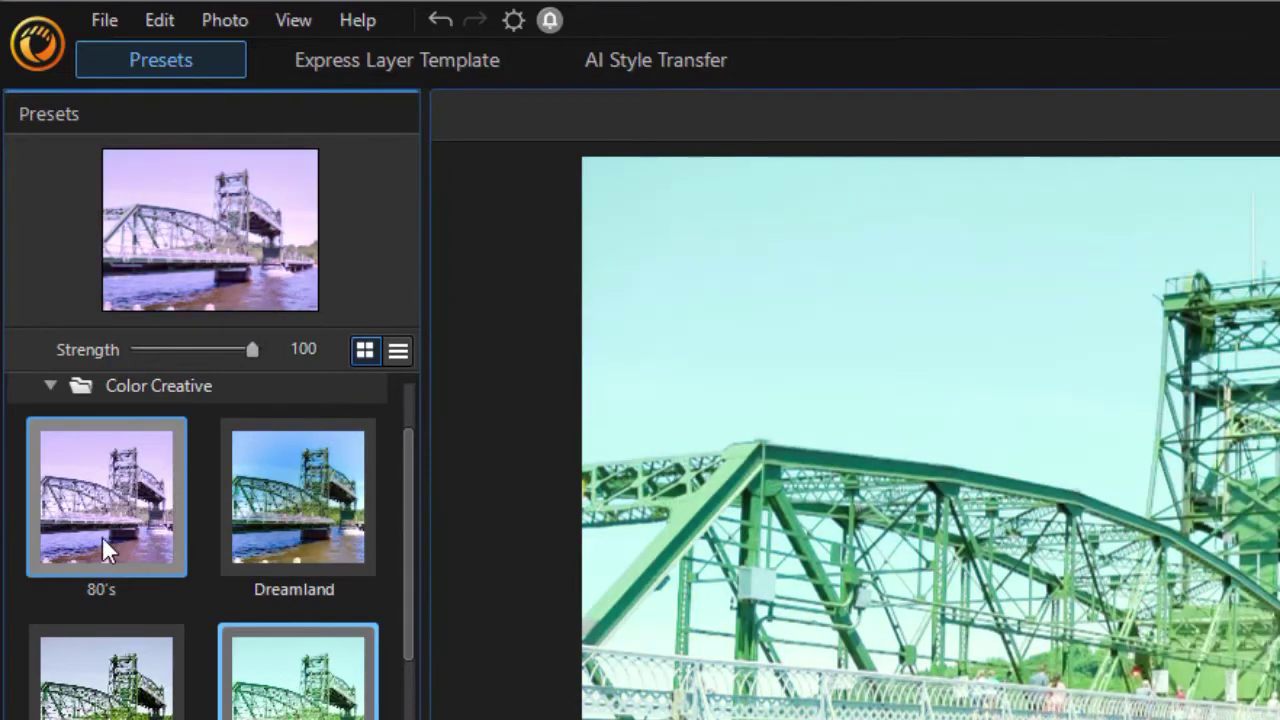
{"action": "double_click", "coordinate": [118, 497]}
{"action": "double_click", "coordinate": [118, 710]}
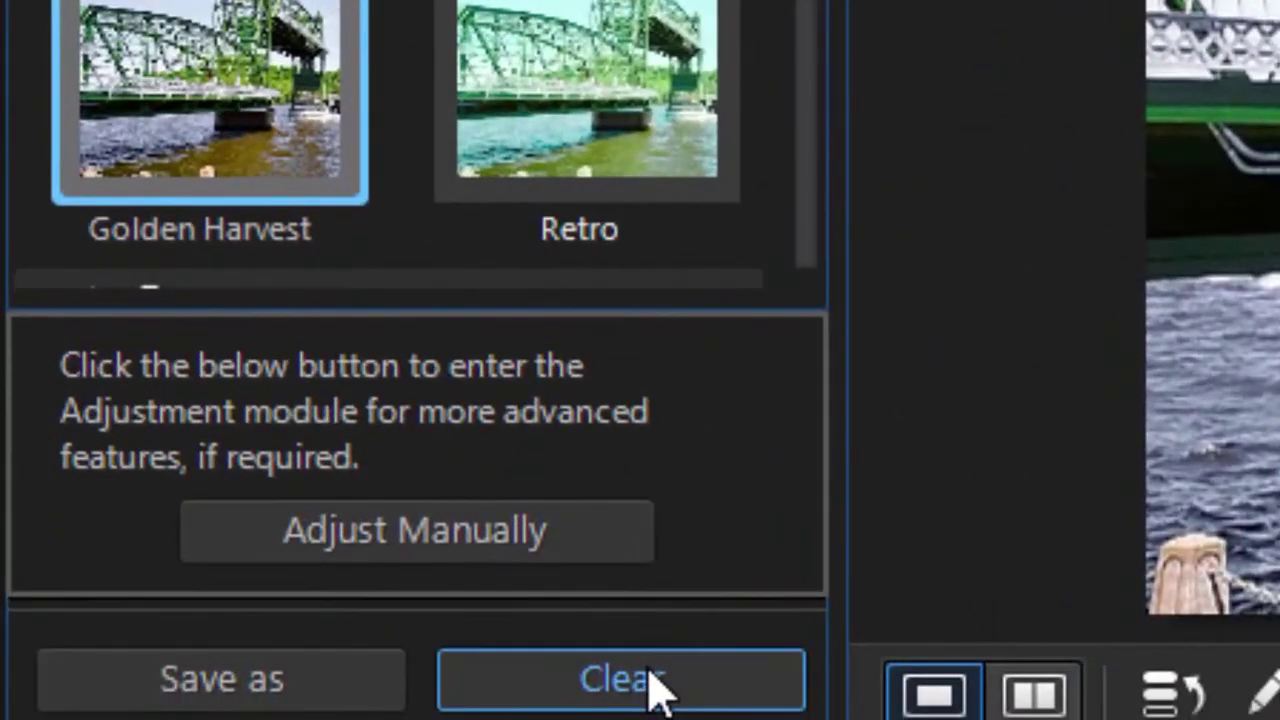
- Clear the preset, switch to list view, and reapply Golden Harvest with strength back at 100
{"action": "left_click", "coordinate": [636, 690]}
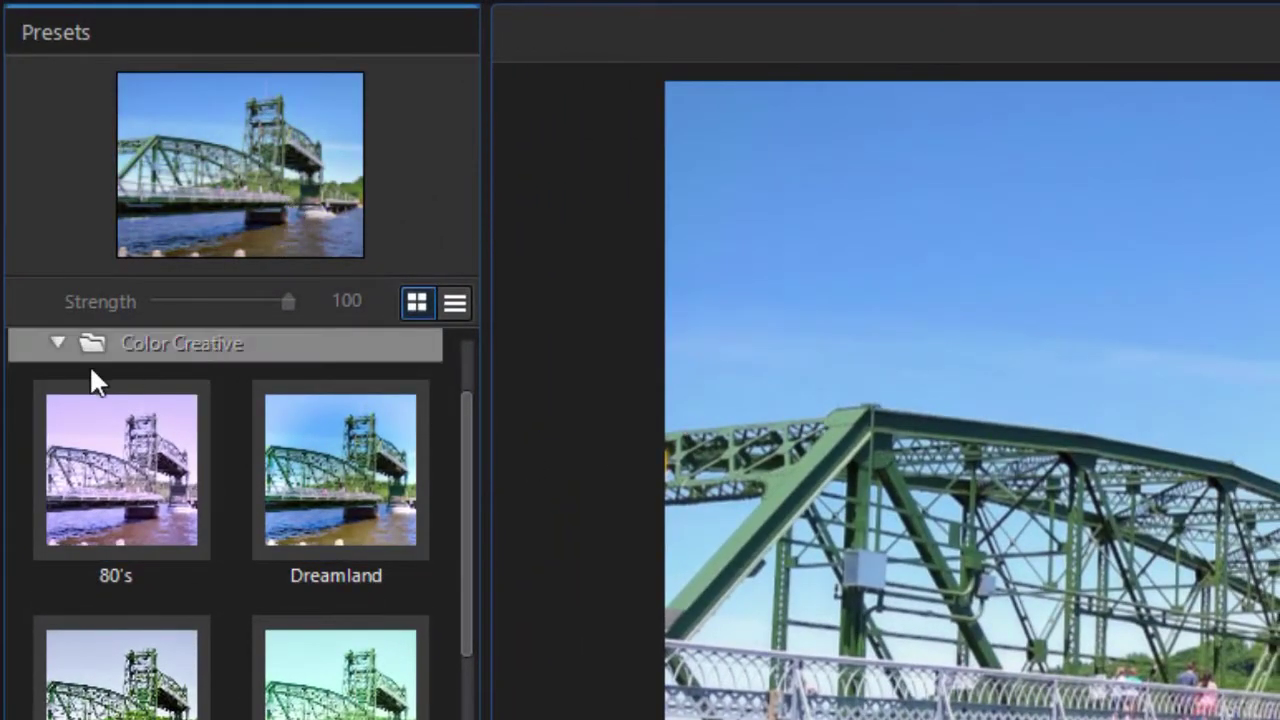
{"action": "left_click", "coordinate": [455, 305]}
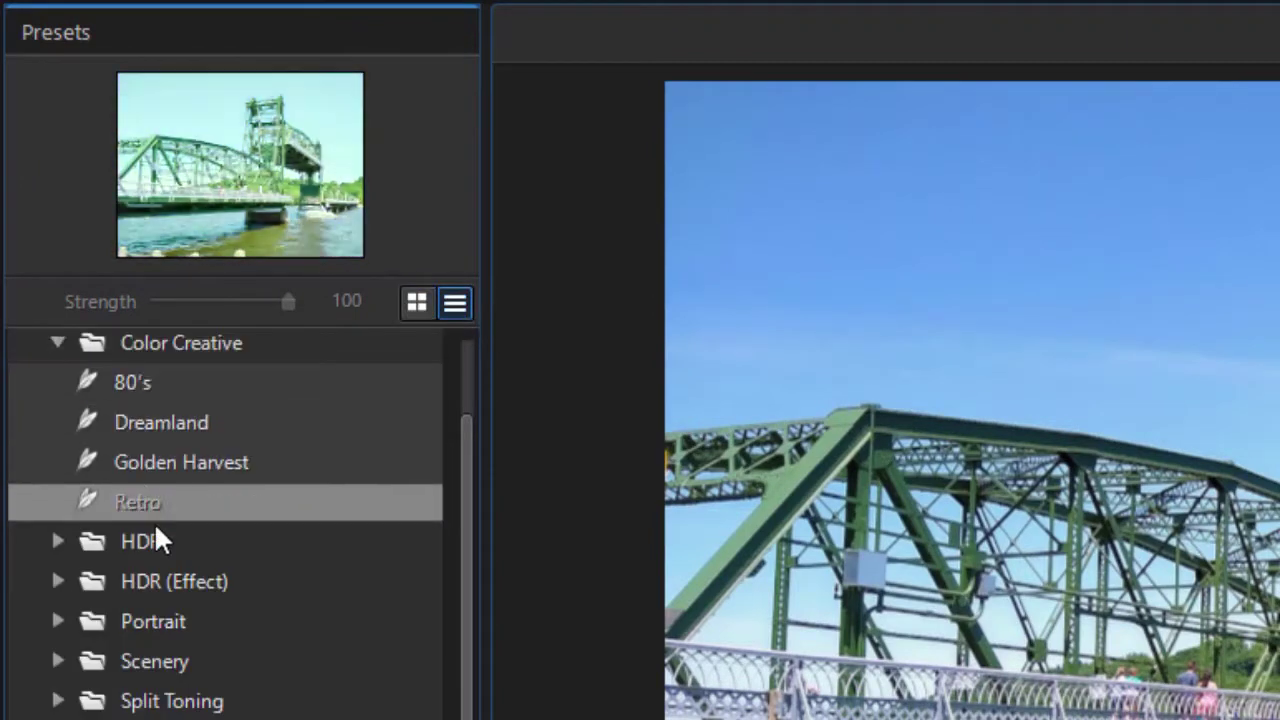
{"action": "left_click", "coordinate": [156, 464]}
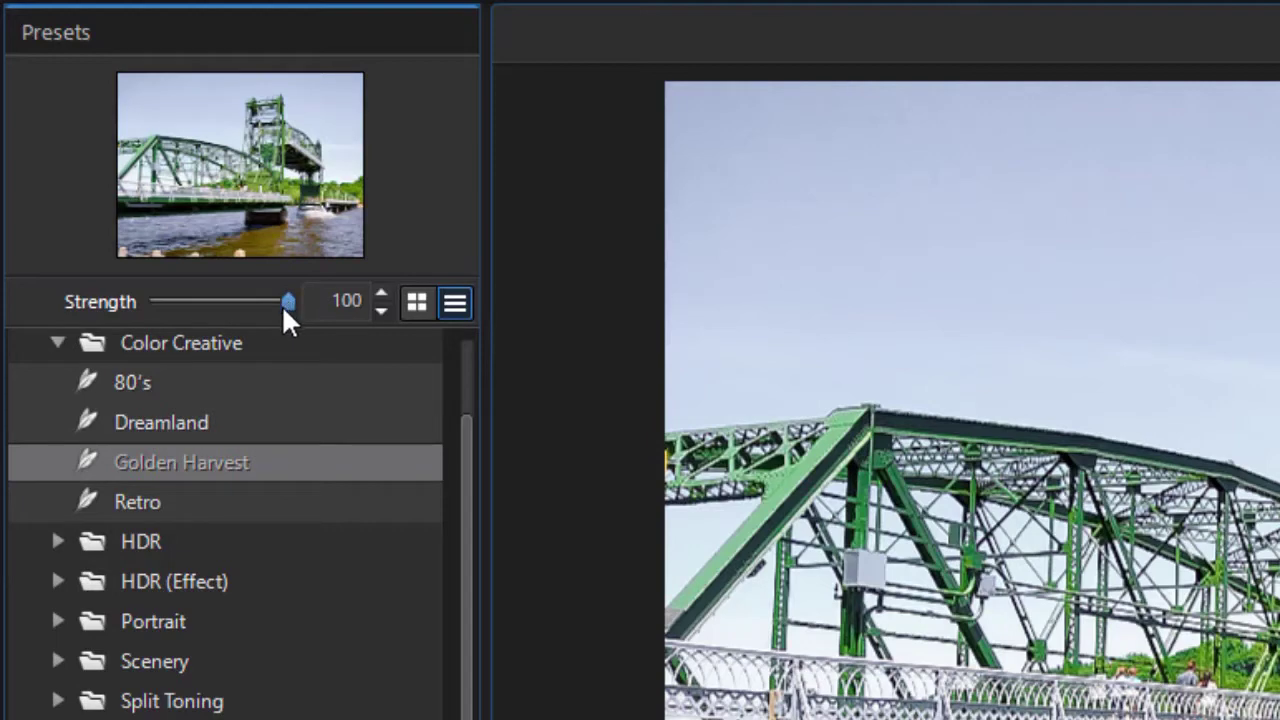
{"action": "mouse_move", "coordinate": [289, 297]}
{"action": "left_mouse_down"}
{"action": "mouse_move", "coordinate": [172, 308]}
{"action": "mouse_move", "coordinate": [290, 303]}
{"action": "left_mouse_up"}
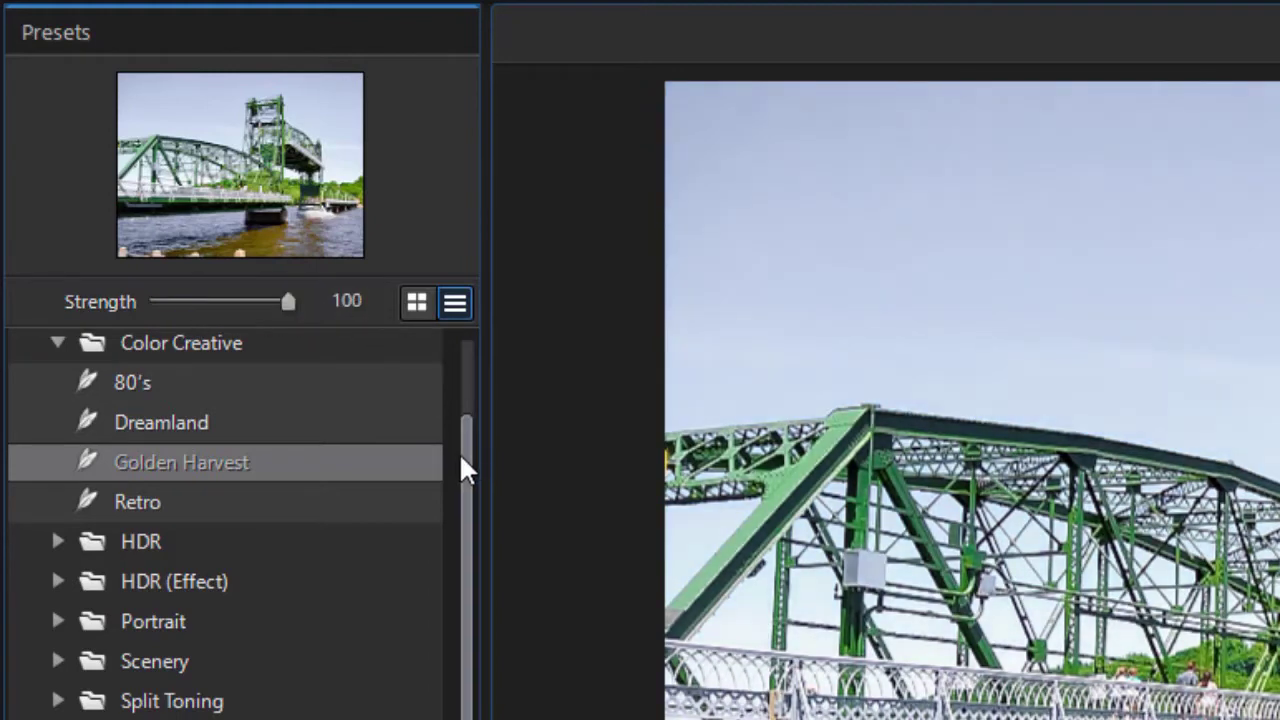
{"action": "scroll", "coordinate": [460, 455], "scroll_direction": "down", "scroll_amount": 1}
- Expand the Portrait folder and try Brilliance, then switch to Fantasy Peach
{"action": "left_click", "coordinate": [57, 594]}
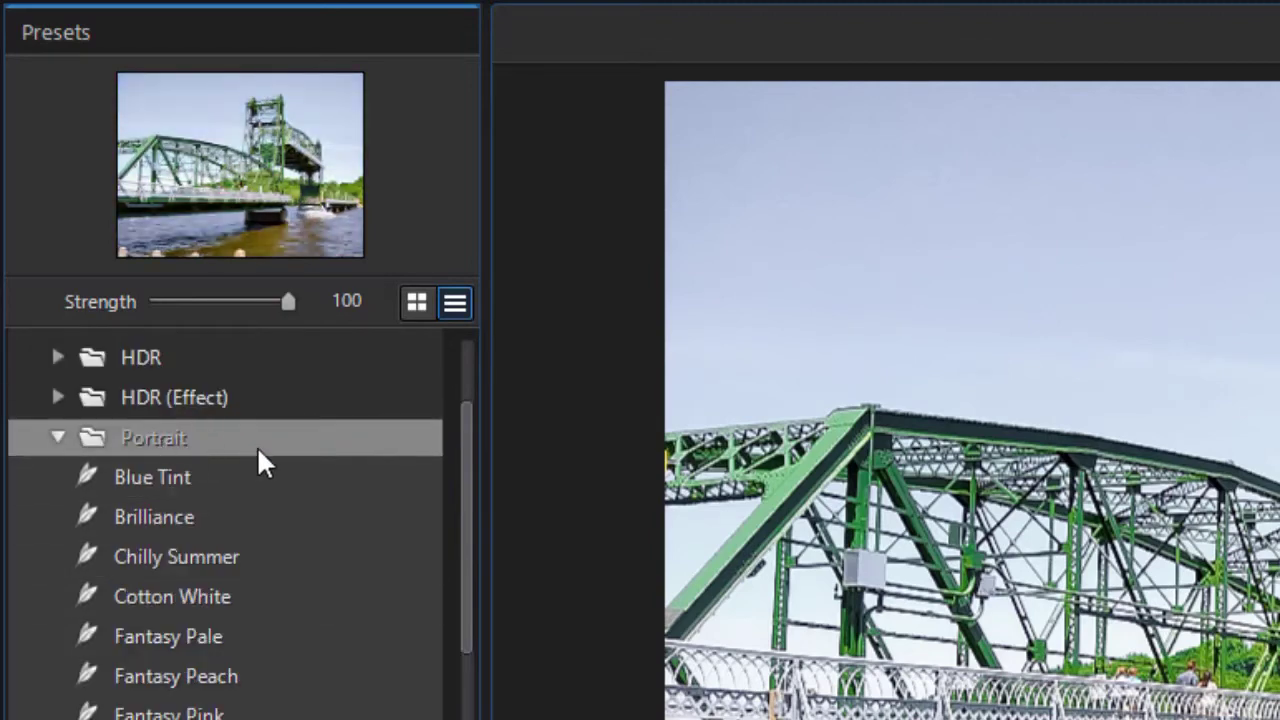
{"action": "left_click", "coordinate": [262, 512]}
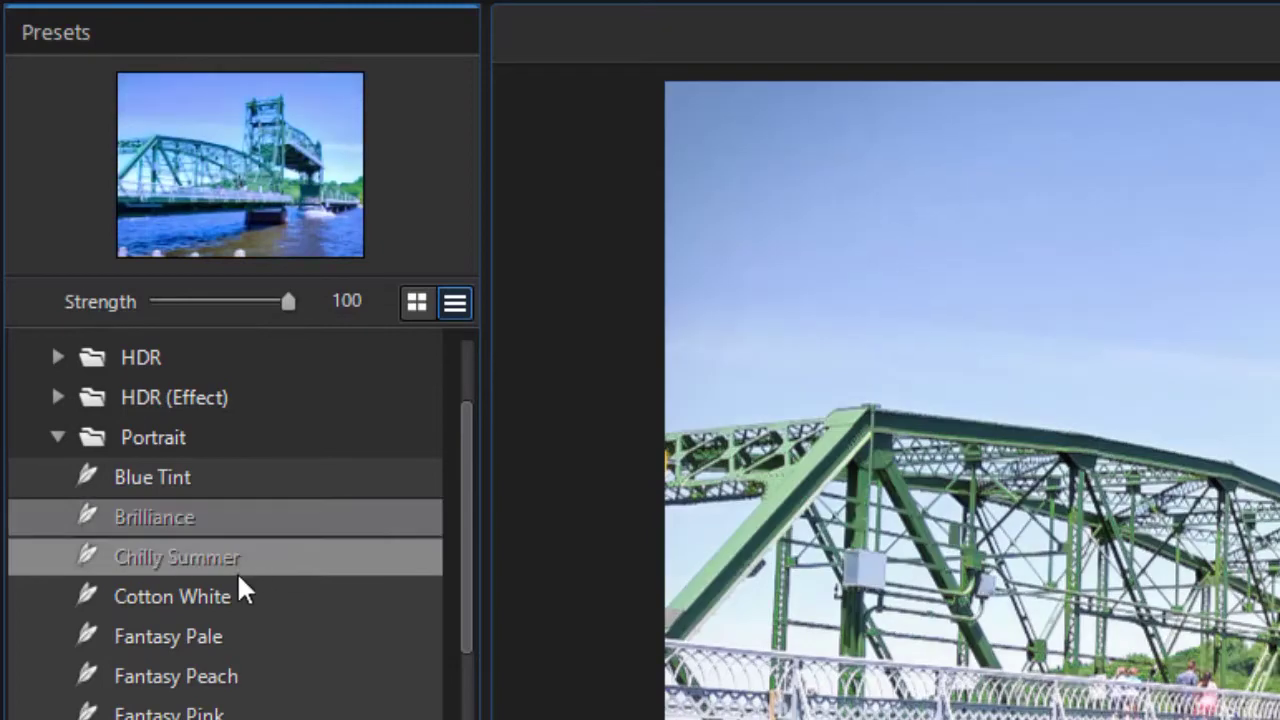
{"action": "left_click", "coordinate": [245, 682]}
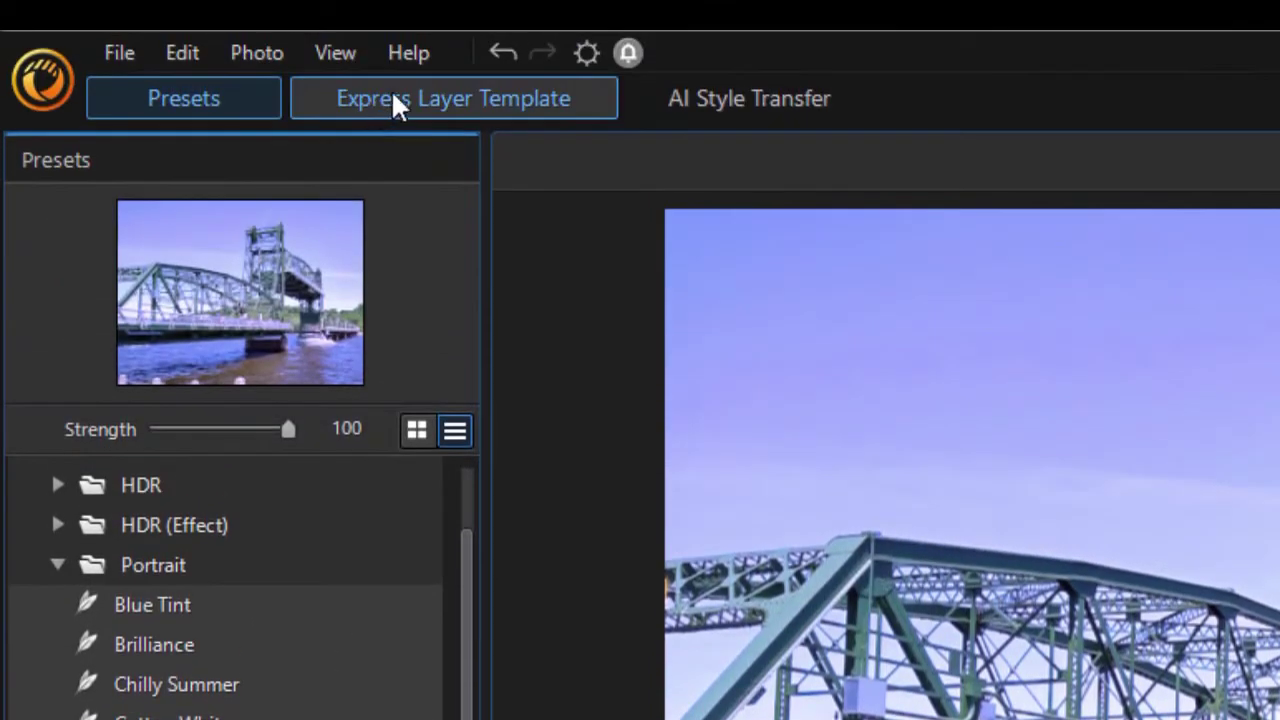
- Browse Express Layer templates in Store and the defaults, including the Summer's Last Light caption, then go to AI Style Transfer
{"action": "left_click", "coordinate": [391, 98]}
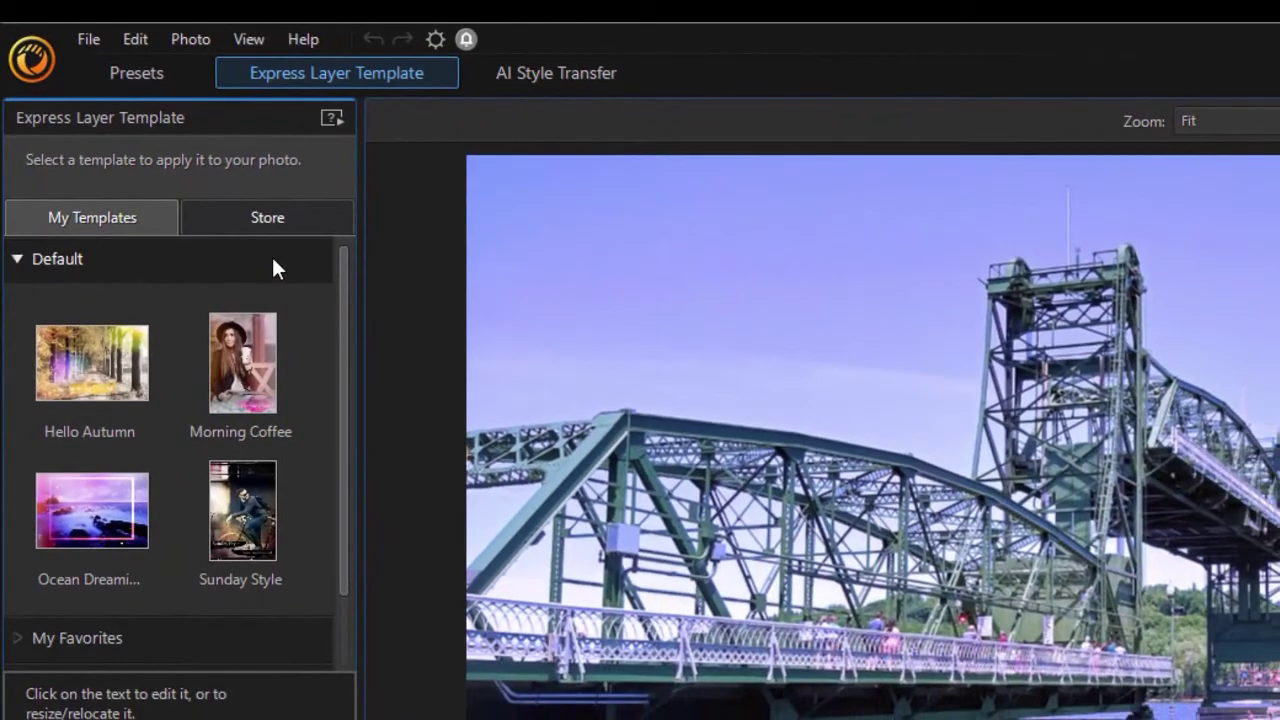
{"action": "left_click", "coordinate": [288, 218]}
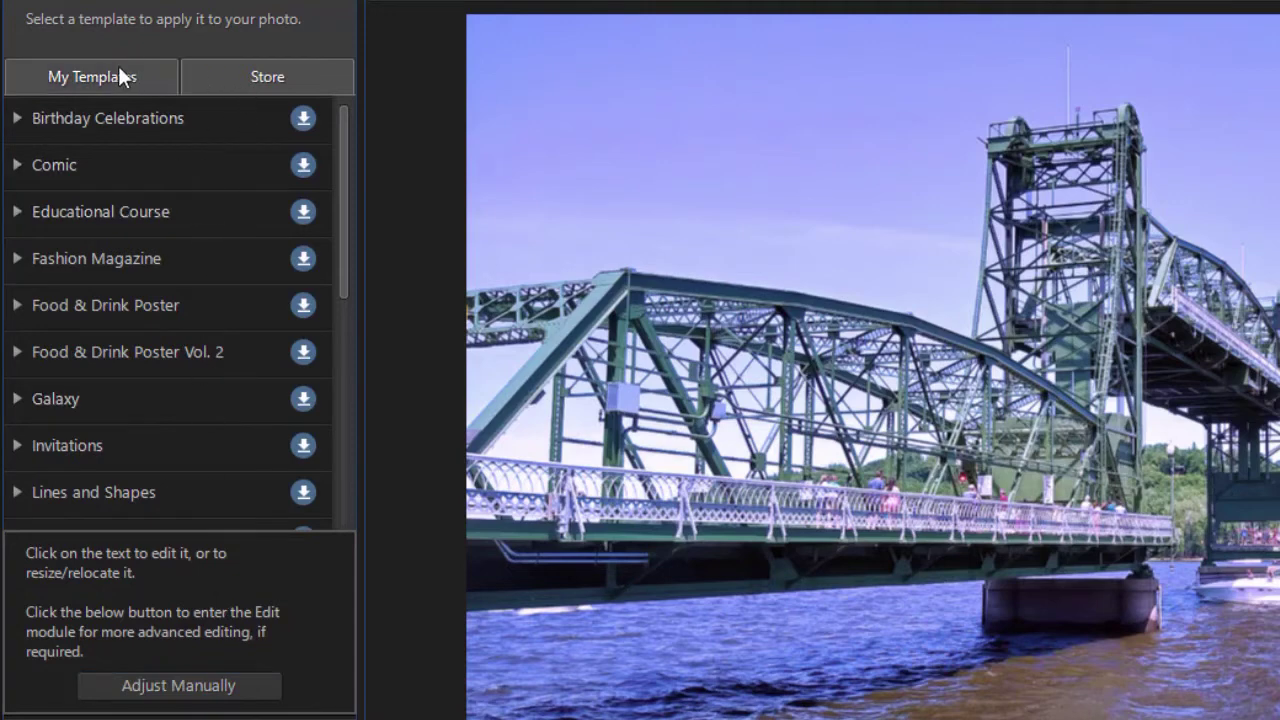
{"action": "left_click", "coordinate": [110, 72]}
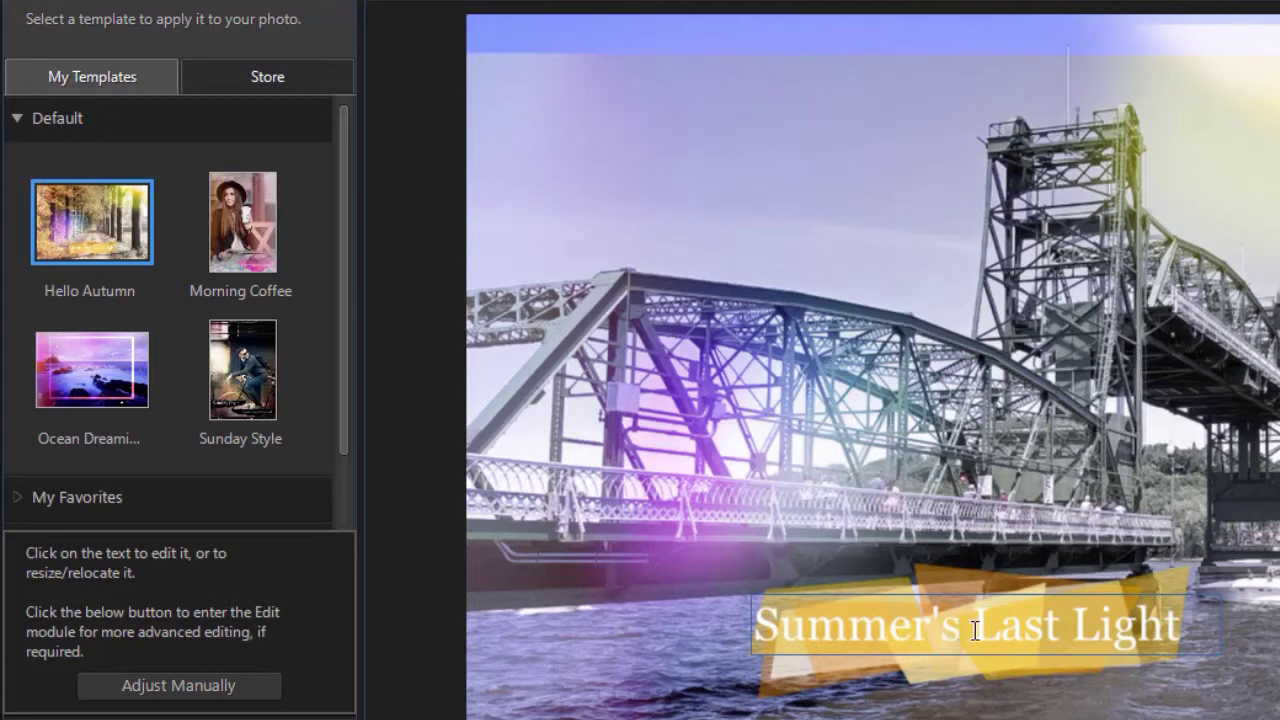
{"action": "left_click", "coordinate": [931, 620]}
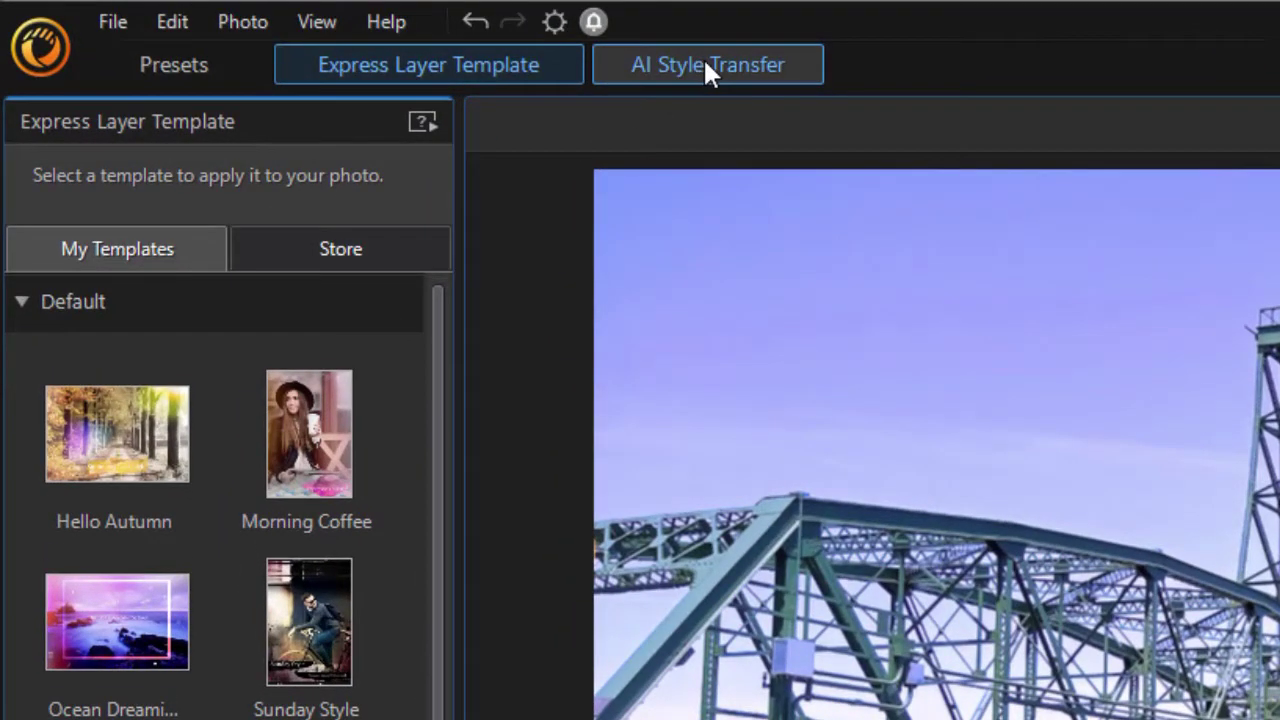
{"action": "left_click", "coordinate": [705, 62]}
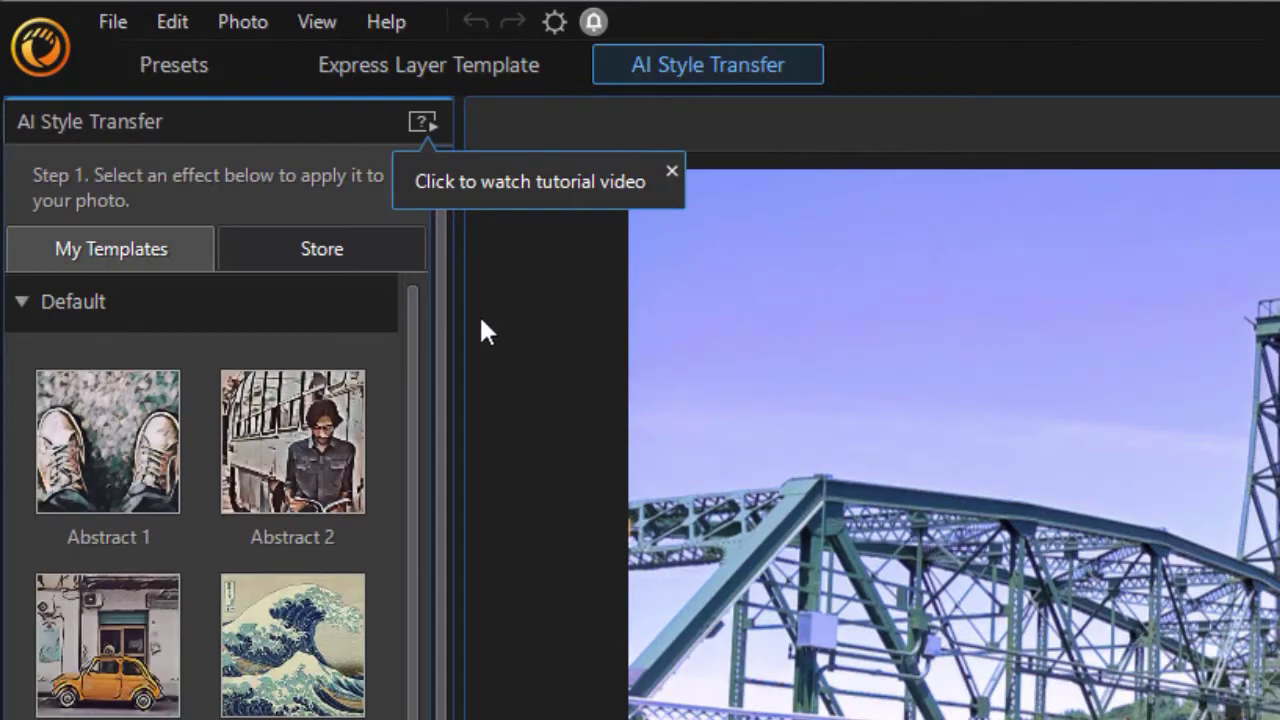
- Apply Classical Oil Paintings Style 02 at strength 69, then clear it from the photo
{"action": "left_click", "coordinate": [29, 303]}
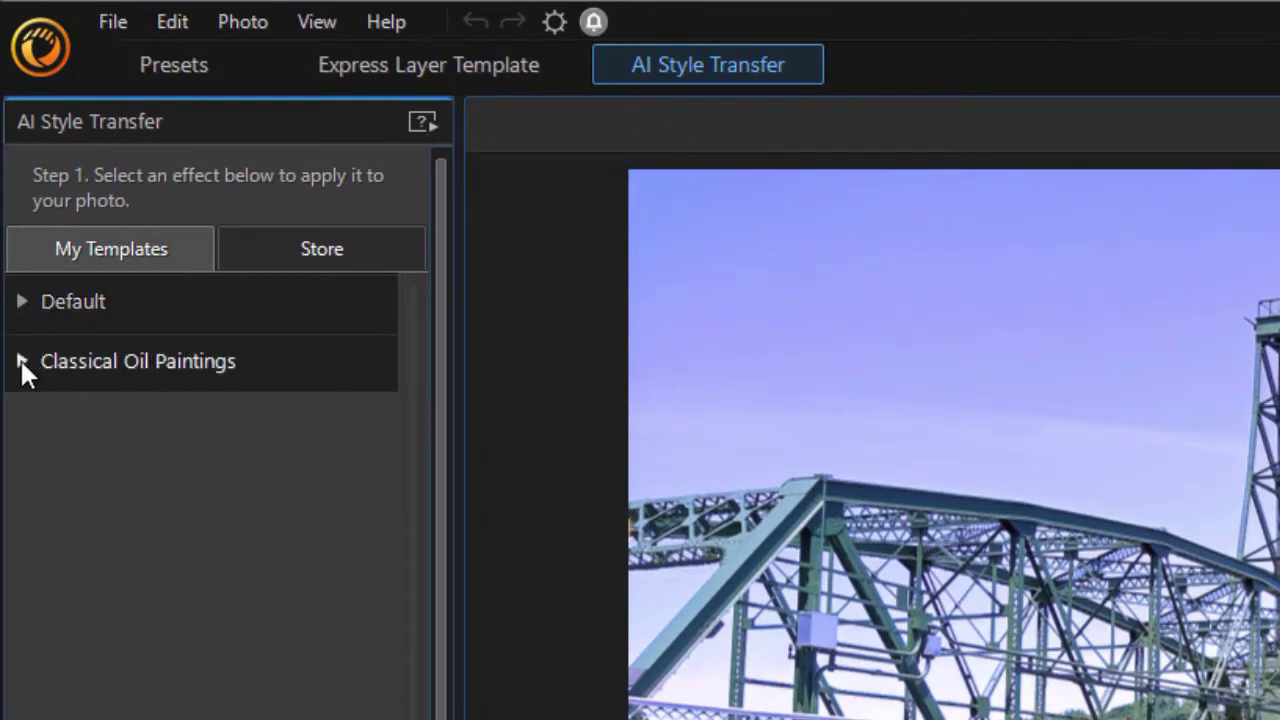
{"action": "left_click", "coordinate": [20, 358]}
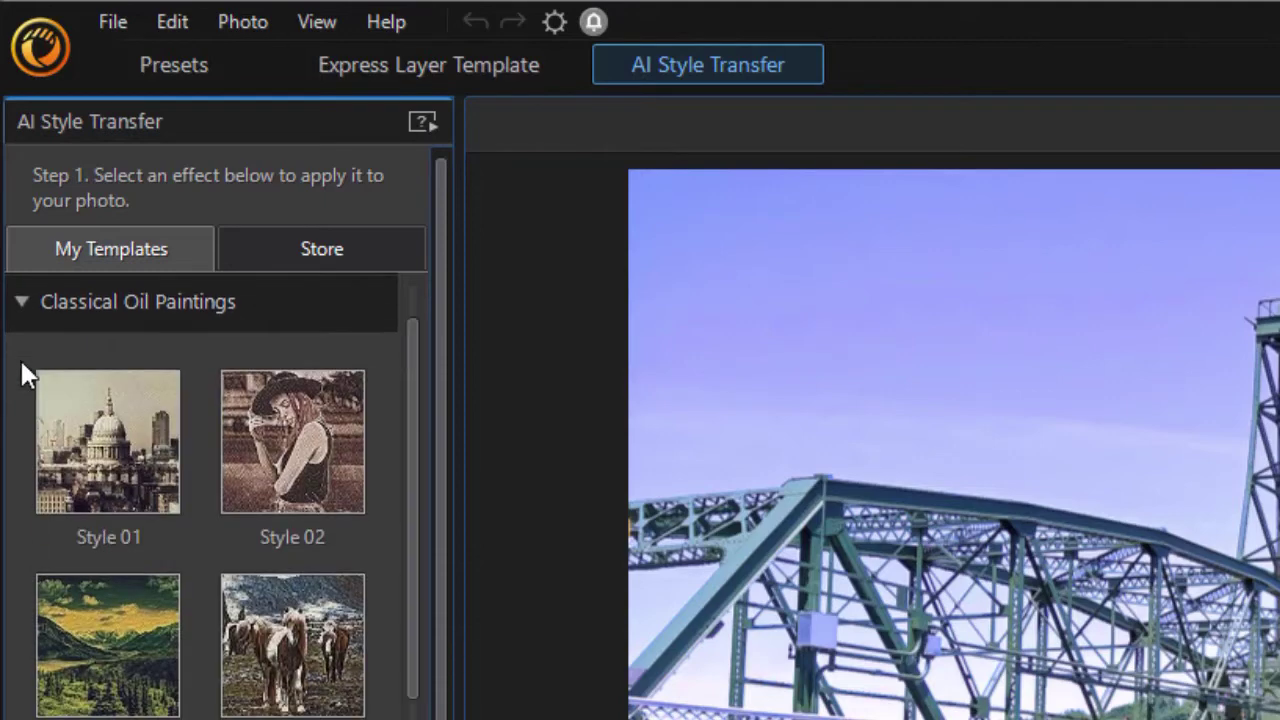
{"action": "left_click", "coordinate": [316, 472]}
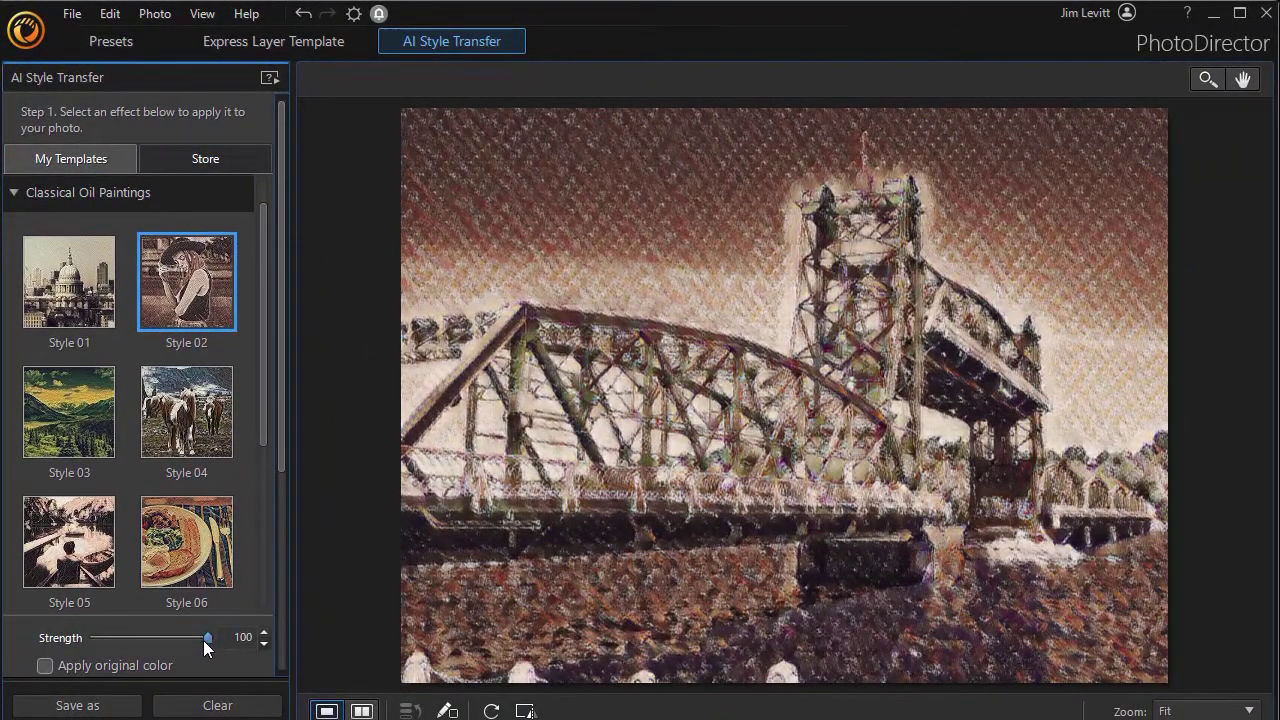
{"action": "mouse_move", "coordinate": [208, 635]}
{"action": "left_mouse_down"}
{"action": "mouse_move", "coordinate": [103, 632]}
{"action": "mouse_move", "coordinate": [190, 637]}
{"action": "mouse_move", "coordinate": [173, 633]}
{"action": "left_mouse_up"}
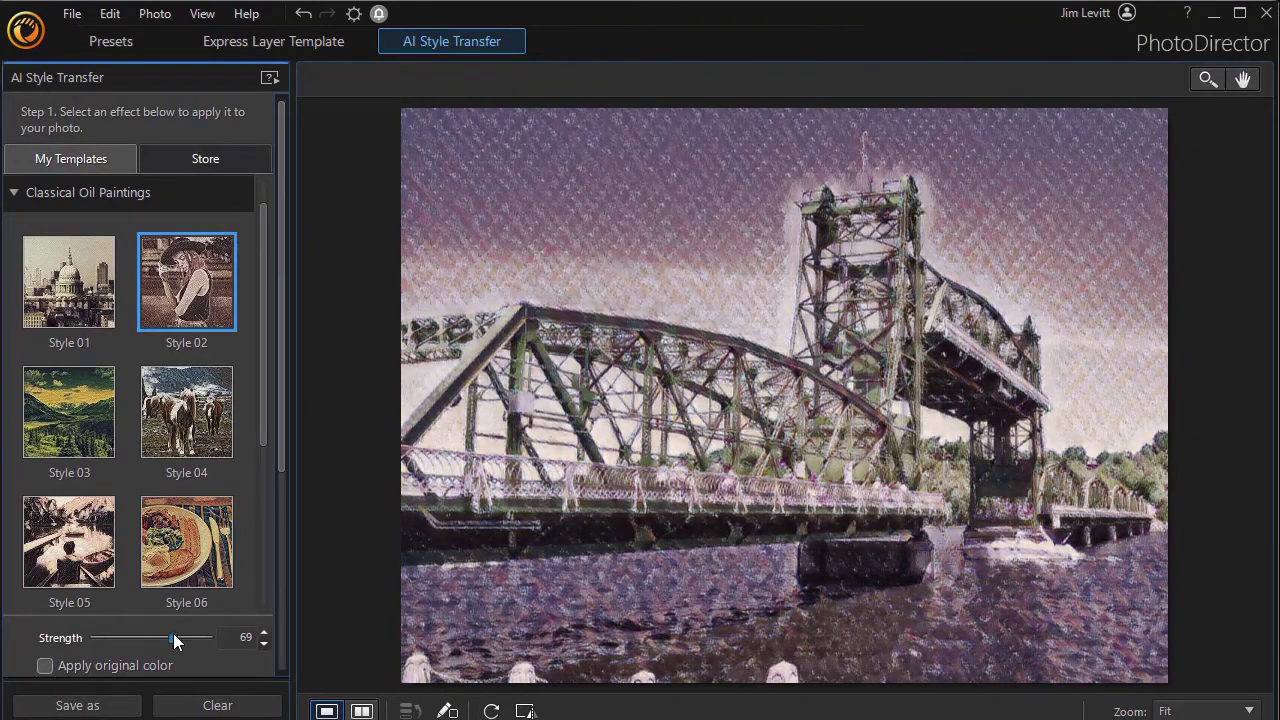
{"action": "left_click", "coordinate": [219, 706]}
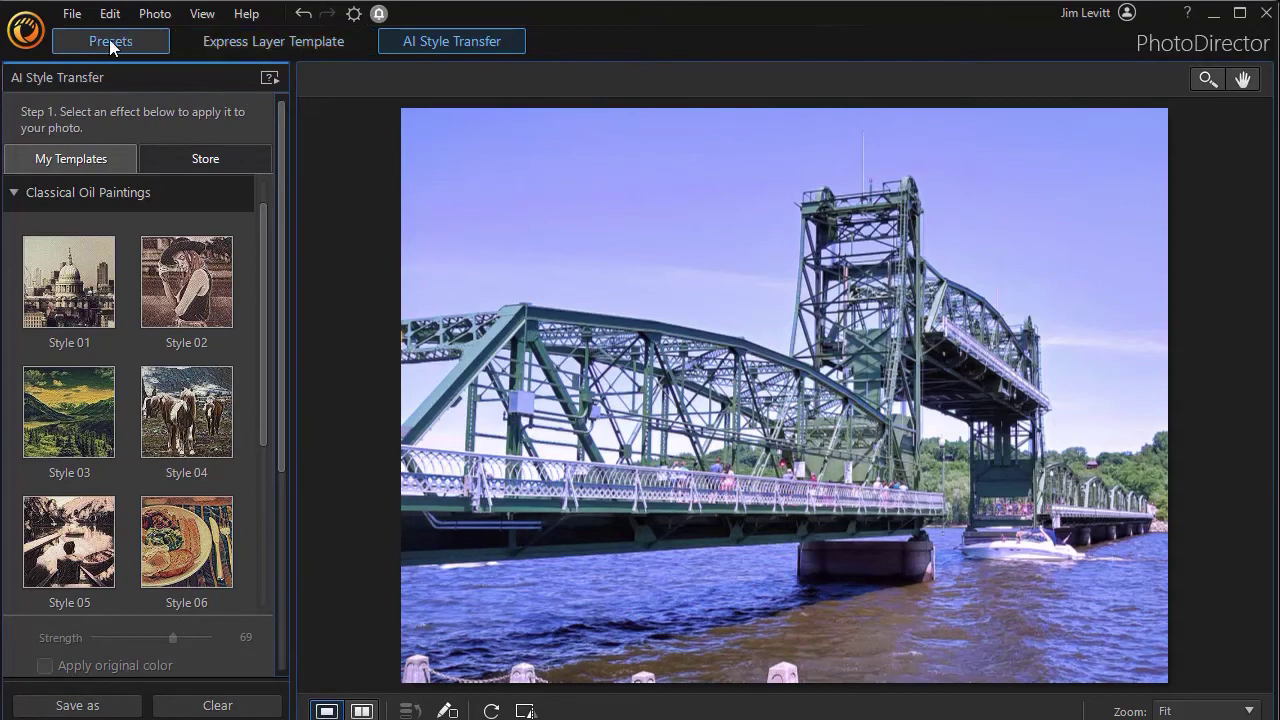
{"action": "left_click", "coordinate": [242, 38]}
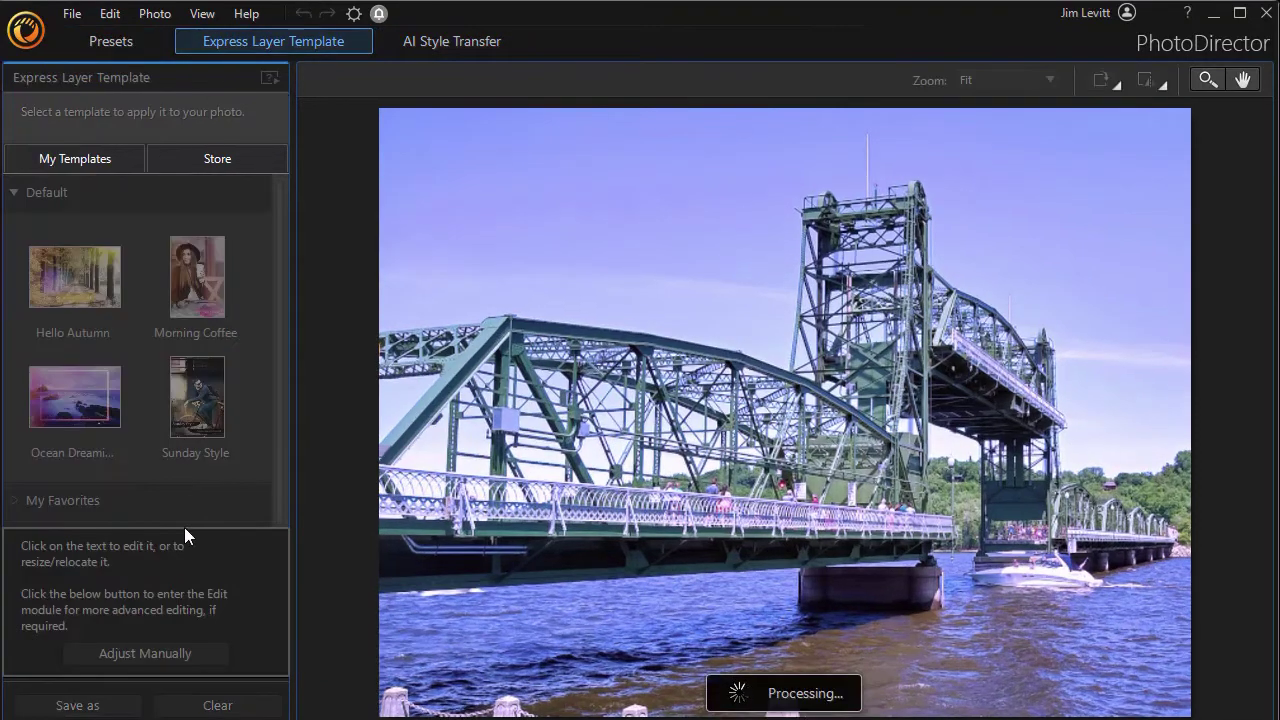
- Enter the Adjust Manually Edit module, then come back to the Presets panel
{"action": "left_click", "coordinate": [171, 653]}
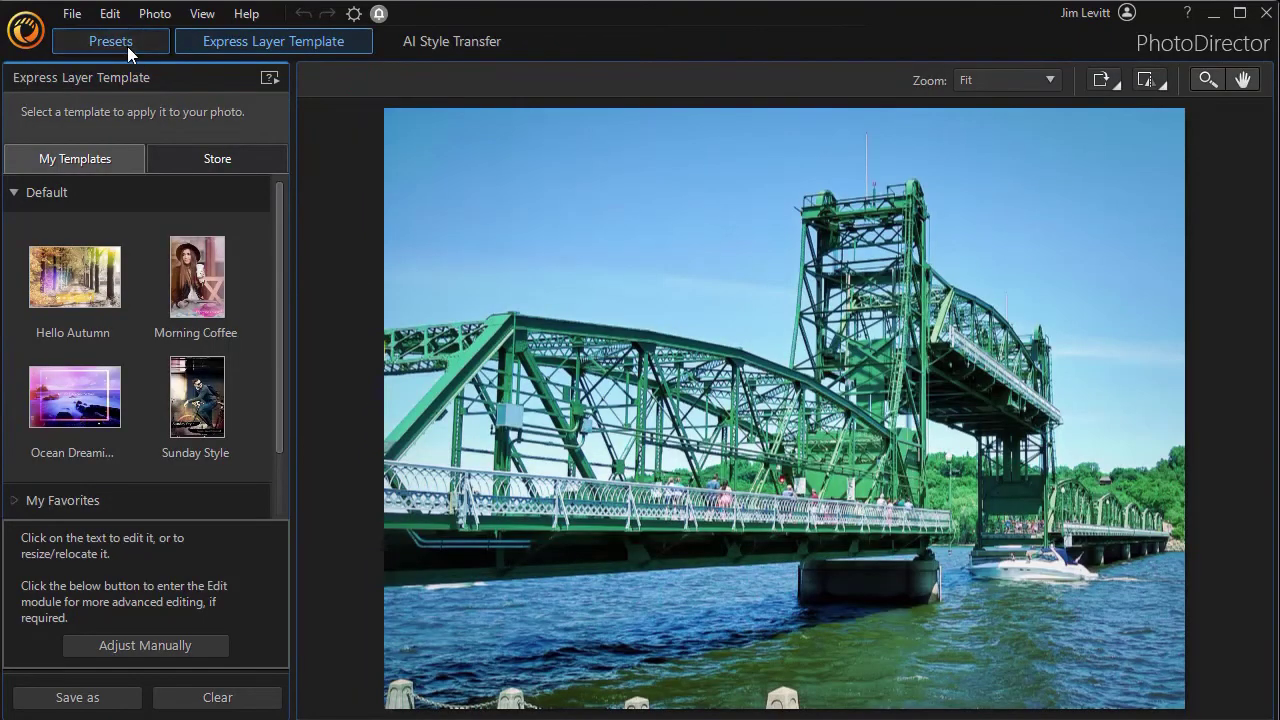
{"action": "left_click", "coordinate": [127, 46]}
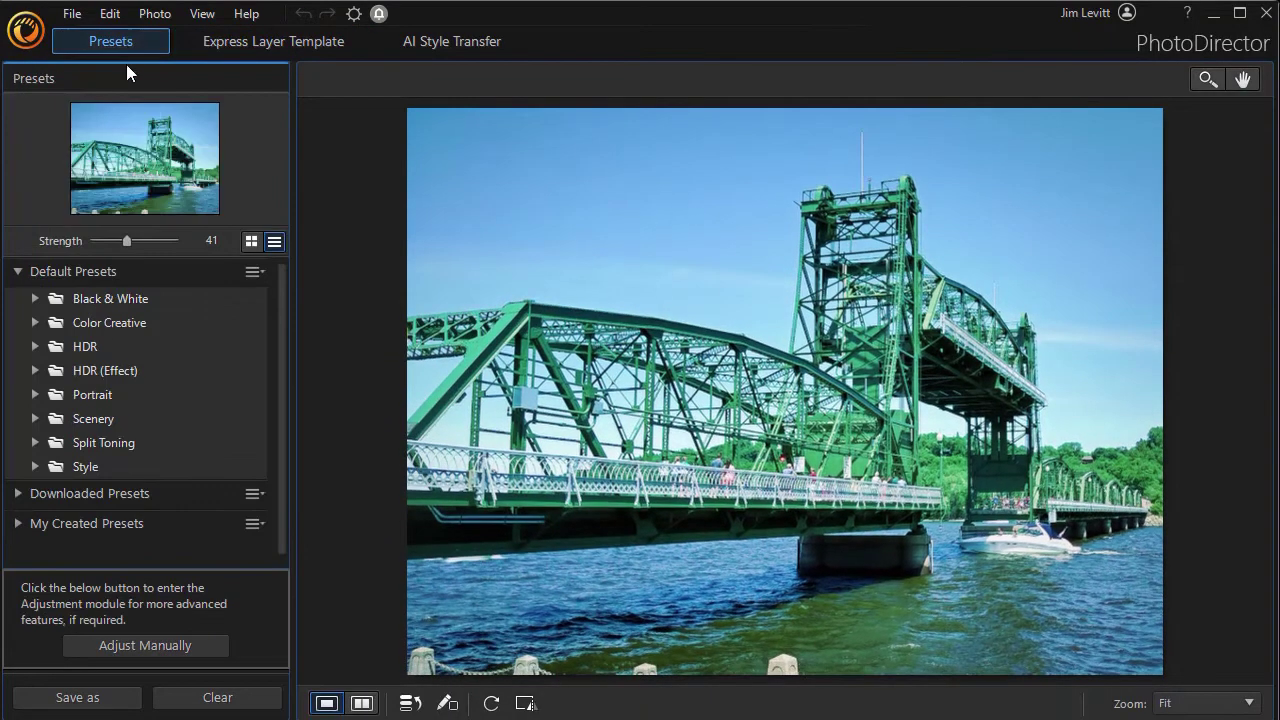
- Apply Color Creative's Dreamland preset and lower its strength from 100 to 49
{"action": "left_click", "coordinate": [133, 322]}
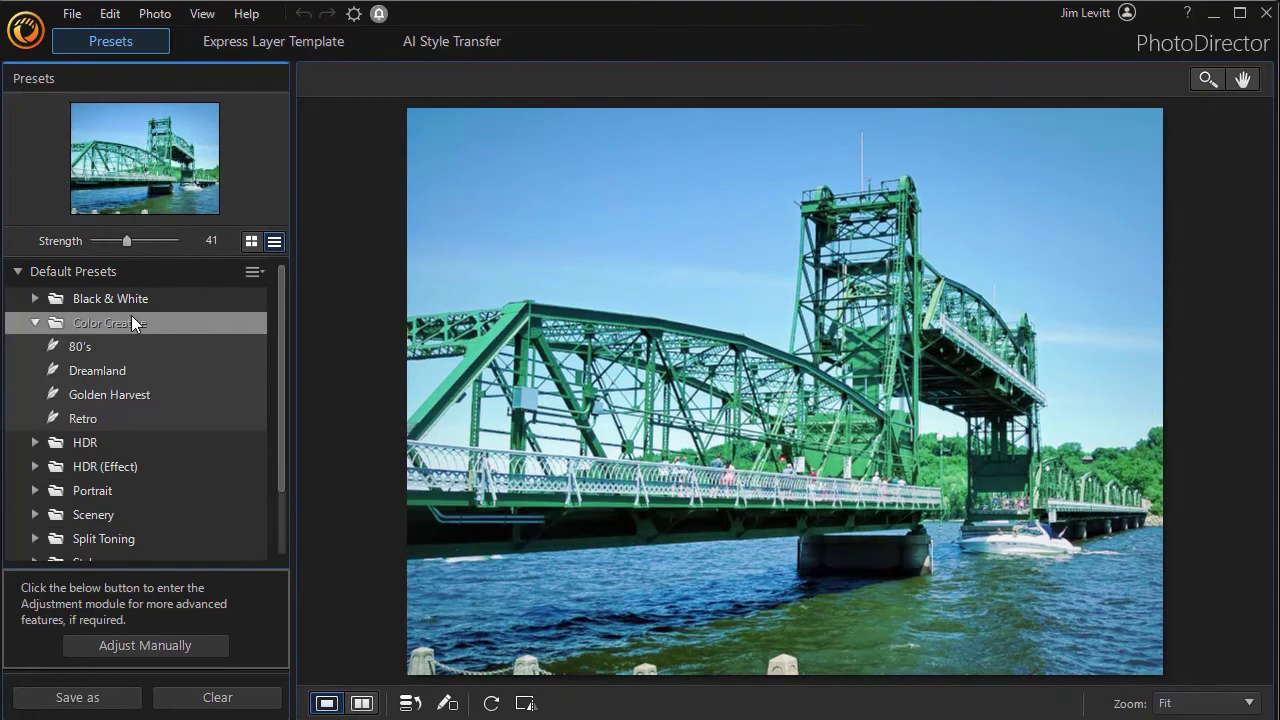
{"action": "left_click", "coordinate": [122, 366]}
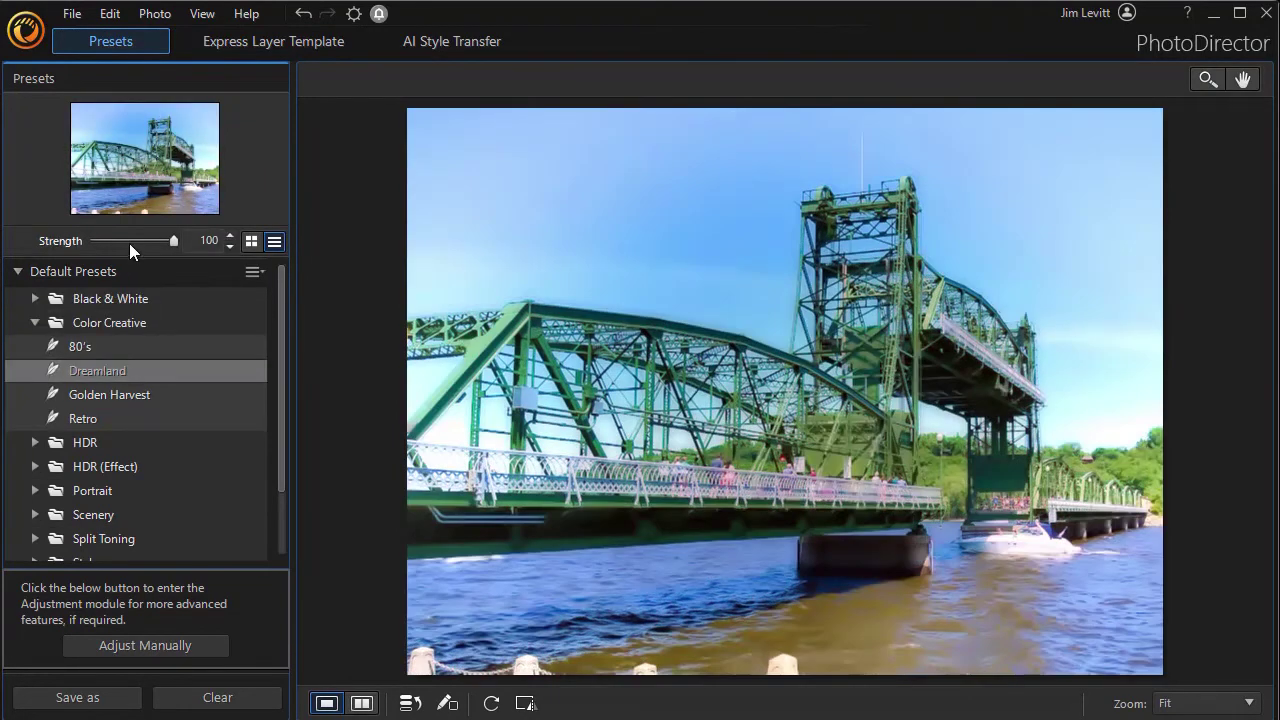
{"action": "left_click_drag", "start_coordinate": [172, 235], "coordinate": [134, 241]}
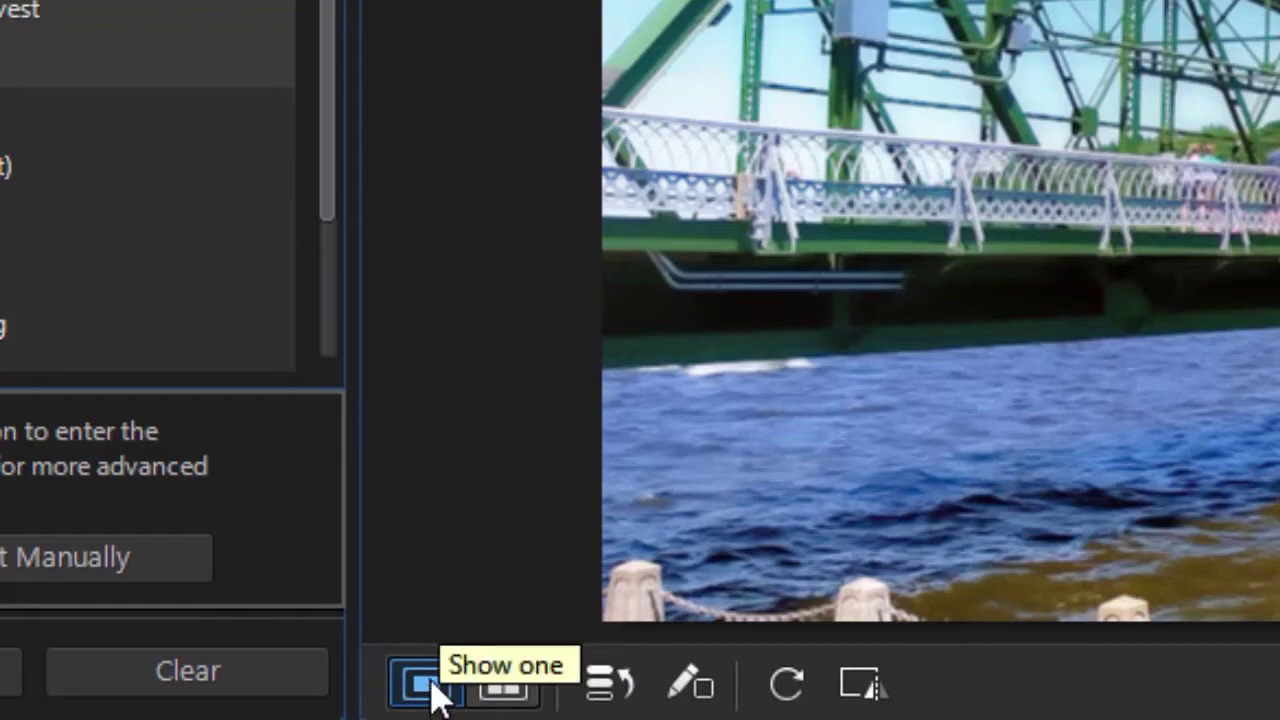
- Try side-by-side, top/bottom and split comparisons, settling on a horizontal split with the divider raised
{"action": "left_click", "coordinate": [517, 688]}
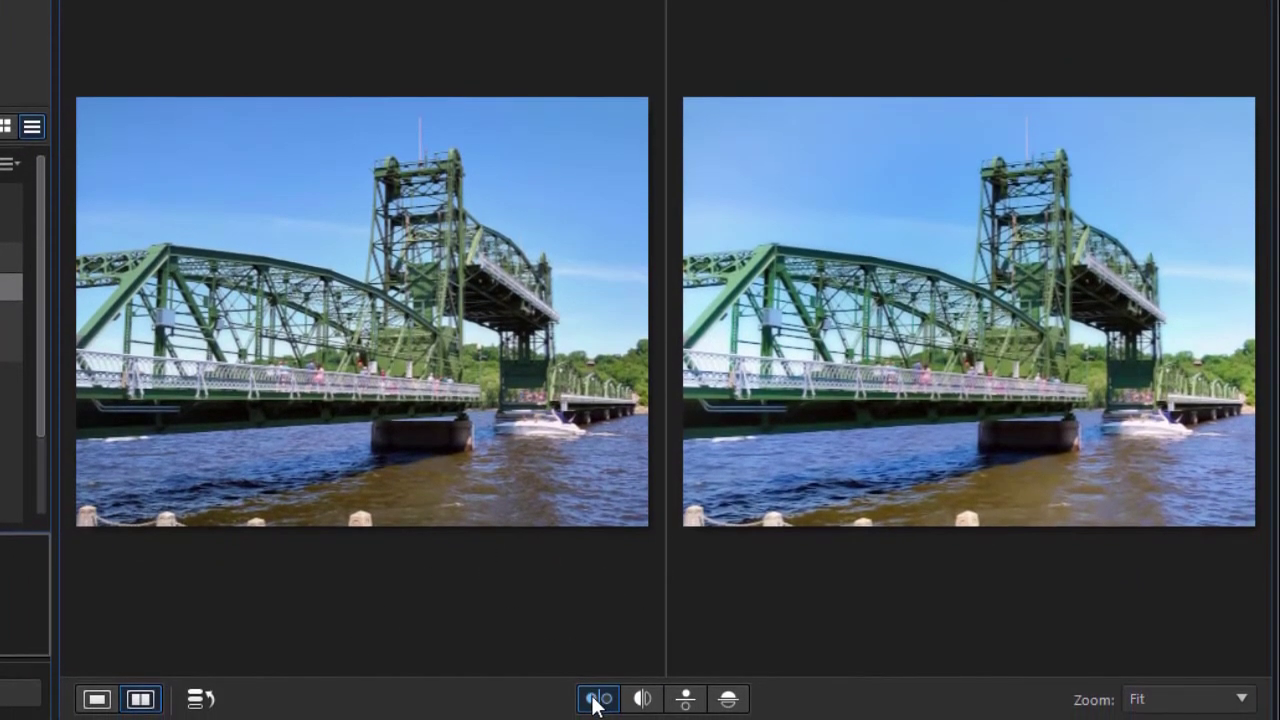
{"action": "left_click", "coordinate": [686, 699]}
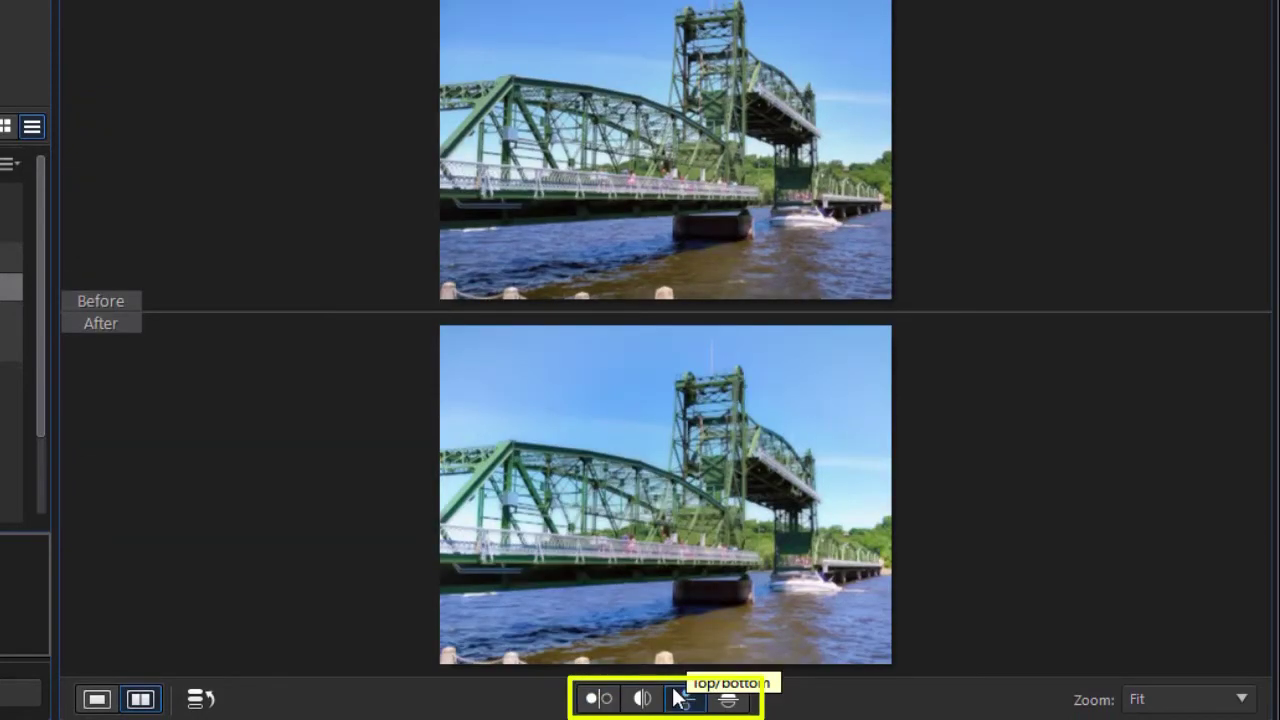
{"action": "left_click", "coordinate": [643, 699]}
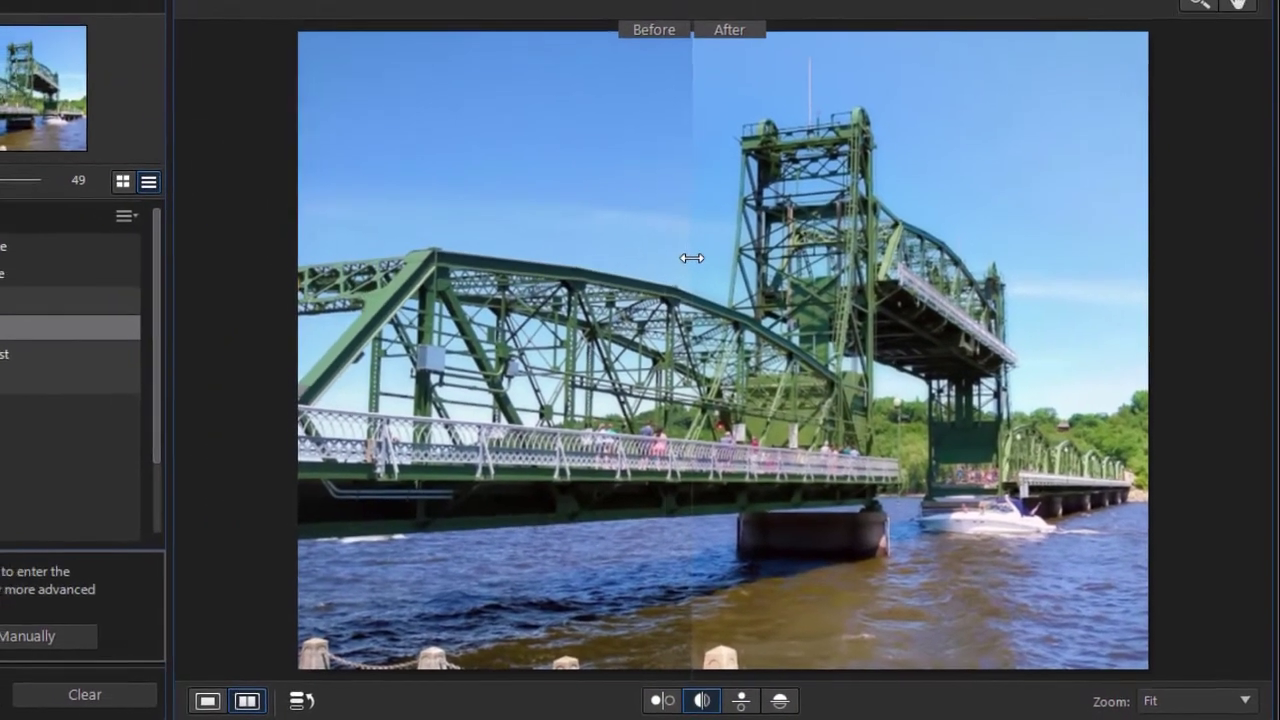
{"action": "left_click_drag", "start_coordinate": [692, 258], "coordinate": [731, 310]}
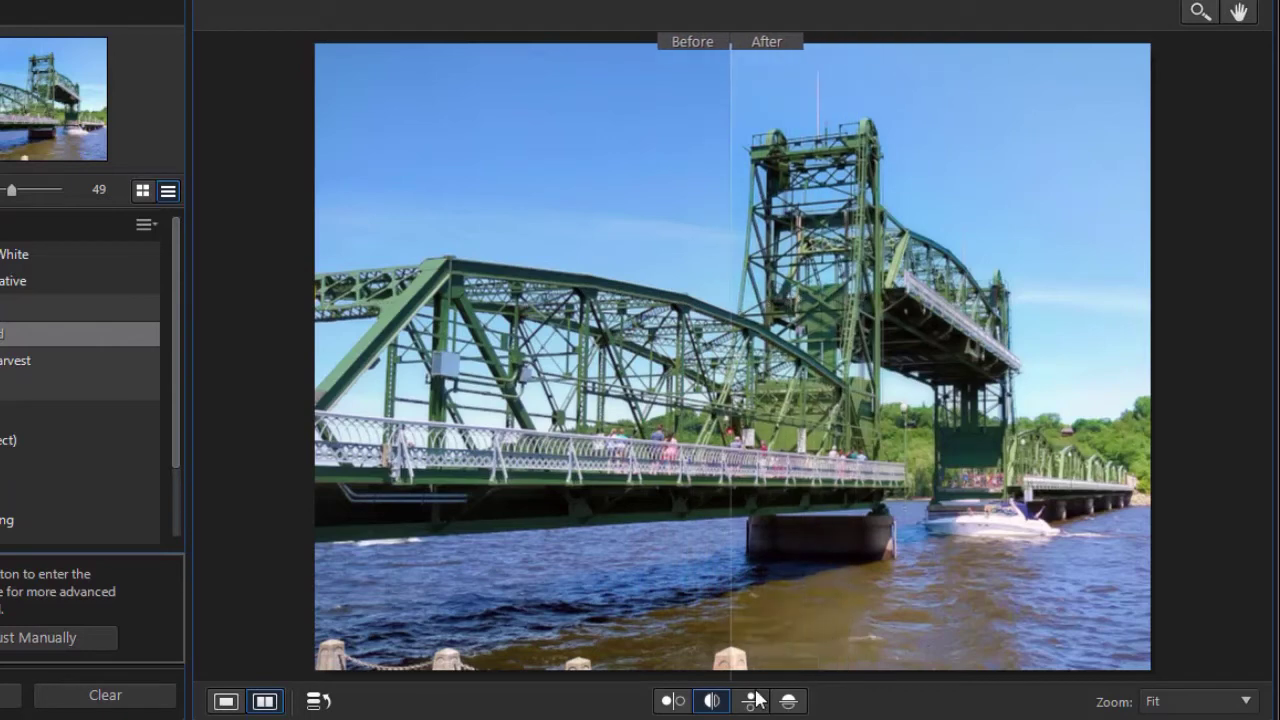
{"action": "left_click", "coordinate": [788, 701]}
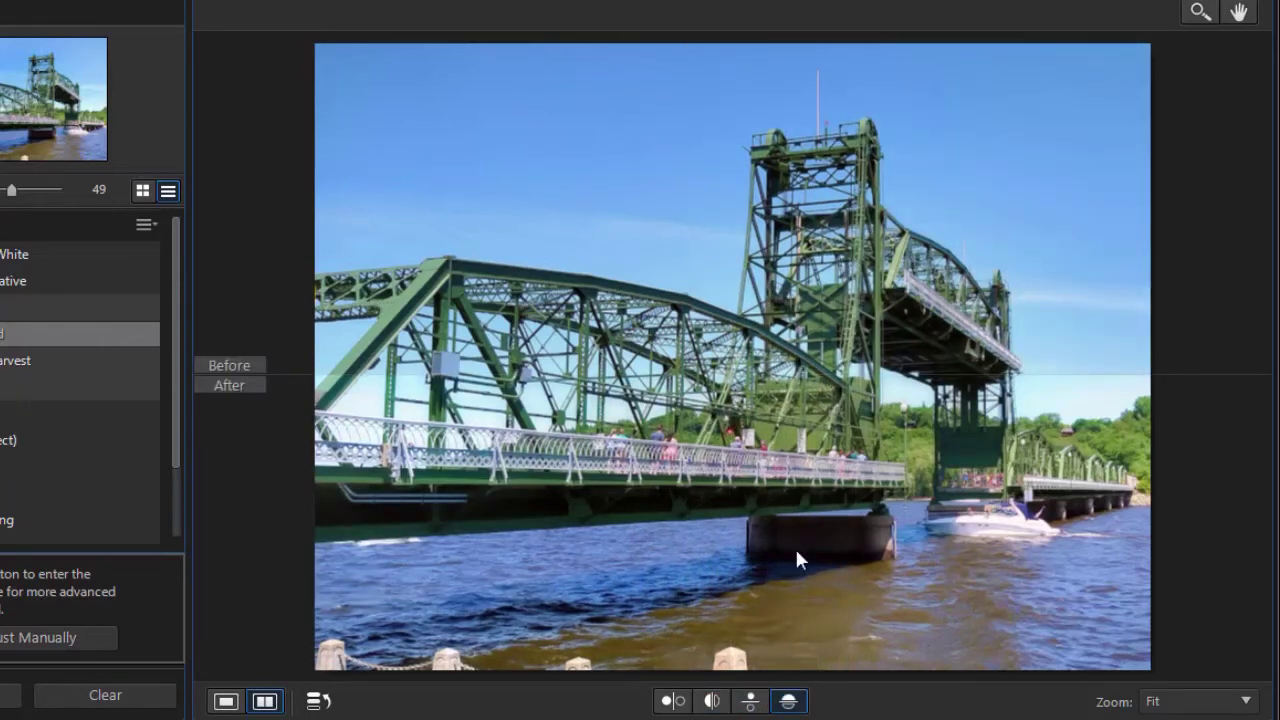
{"action": "left_click_drag", "start_coordinate": [761, 375], "coordinate": [766, 330]}
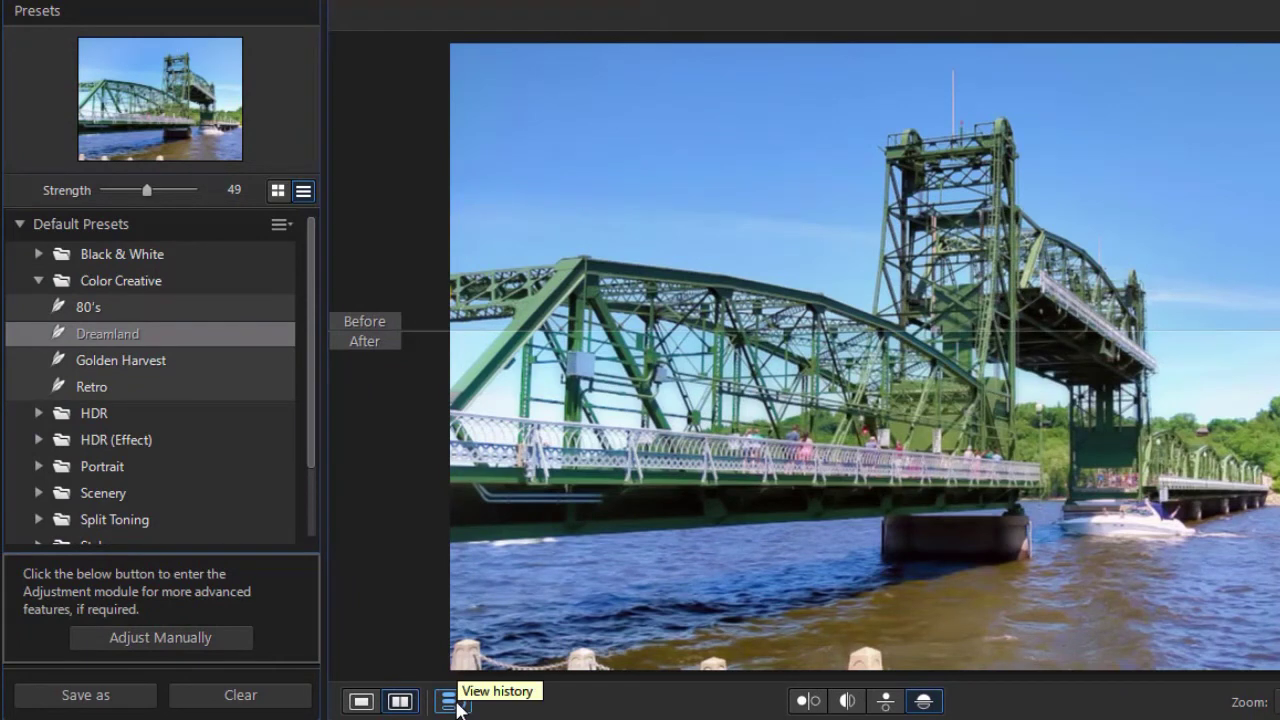
{"action": "left_click", "coordinate": [450, 702]}
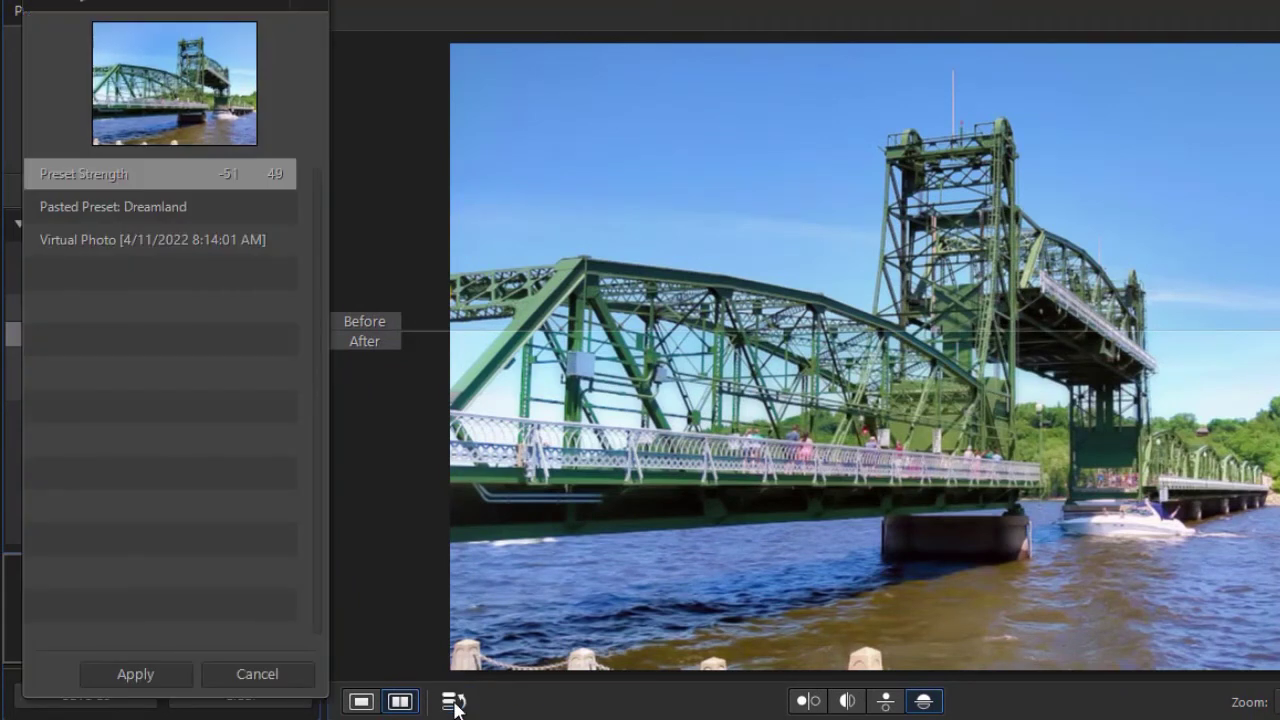
{"action": "left_click", "coordinate": [182, 250]}
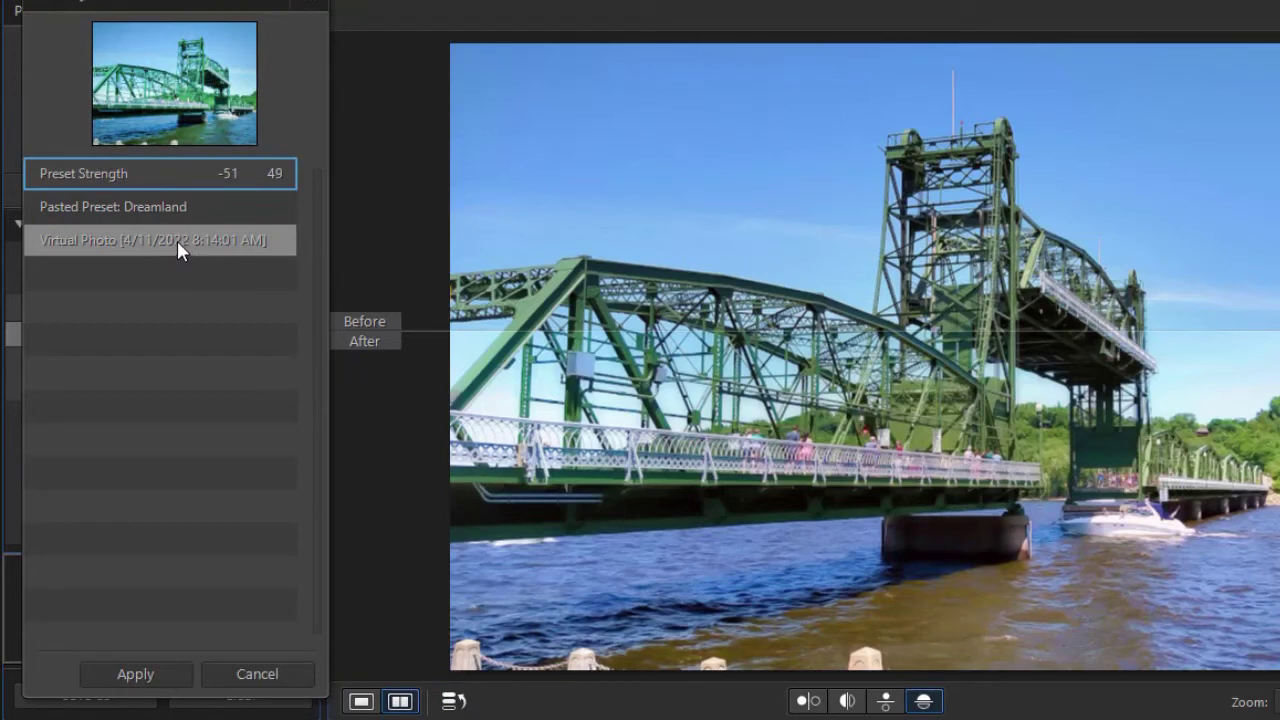
{"action": "left_click", "coordinate": [177, 240]}
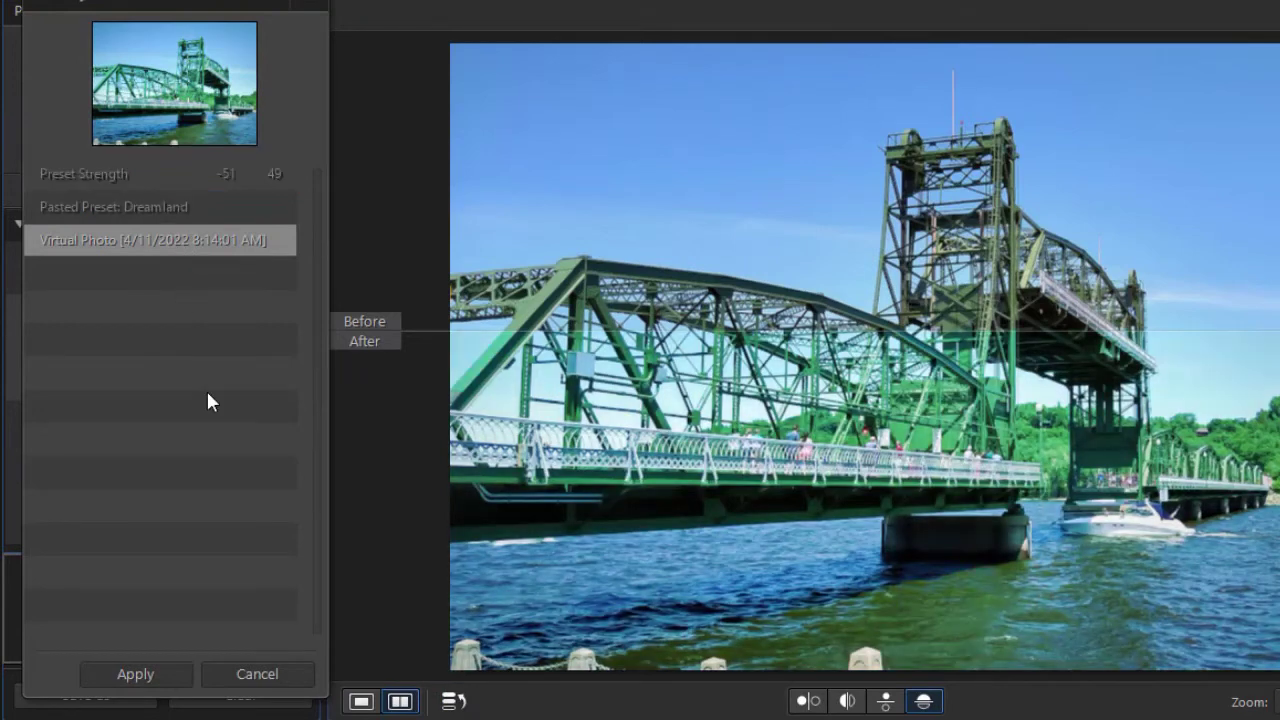
{"action": "left_click", "coordinate": [275, 674]}
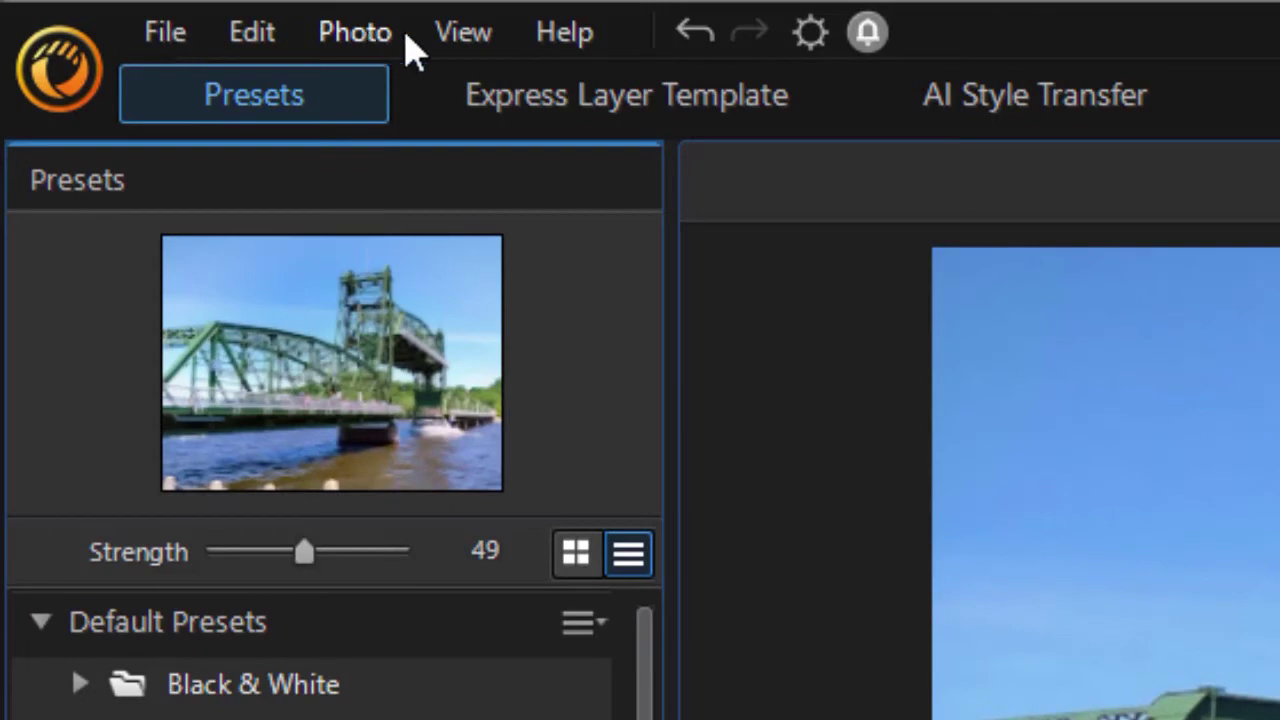
{"action": "left_click", "coordinate": [452, 33]}
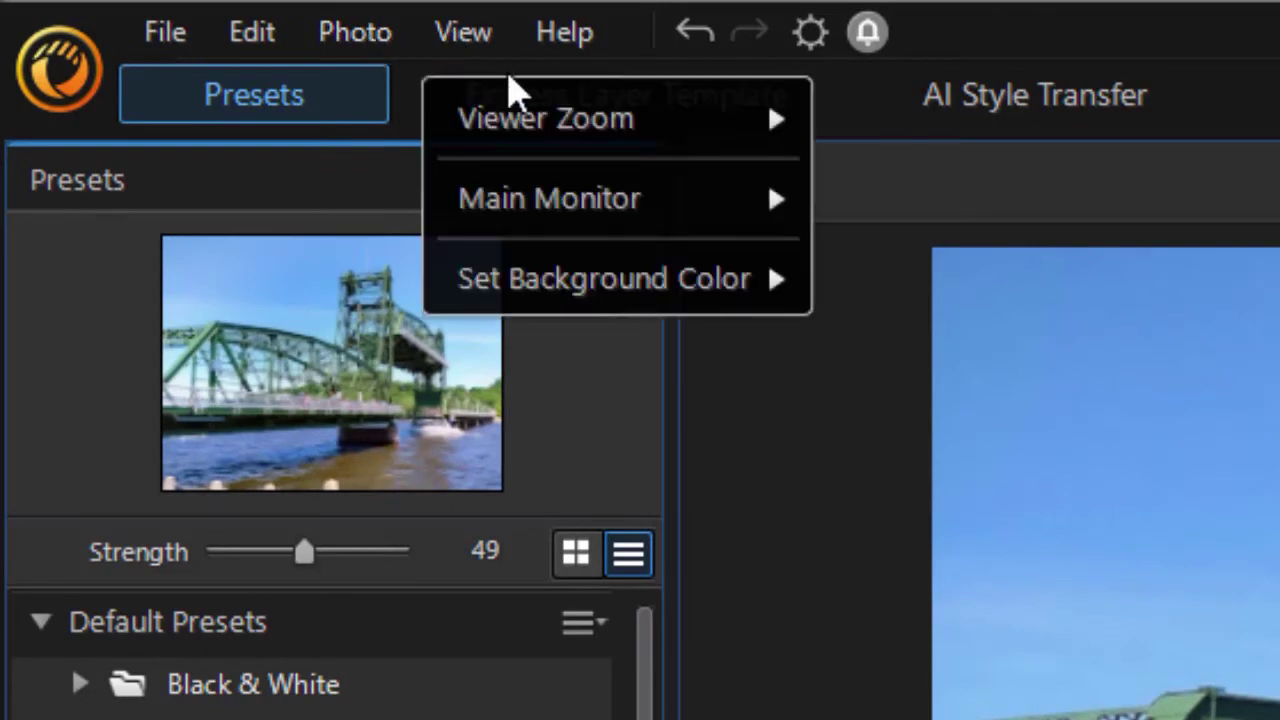
{"action": "mouse_move", "coordinate": [563, 120]}
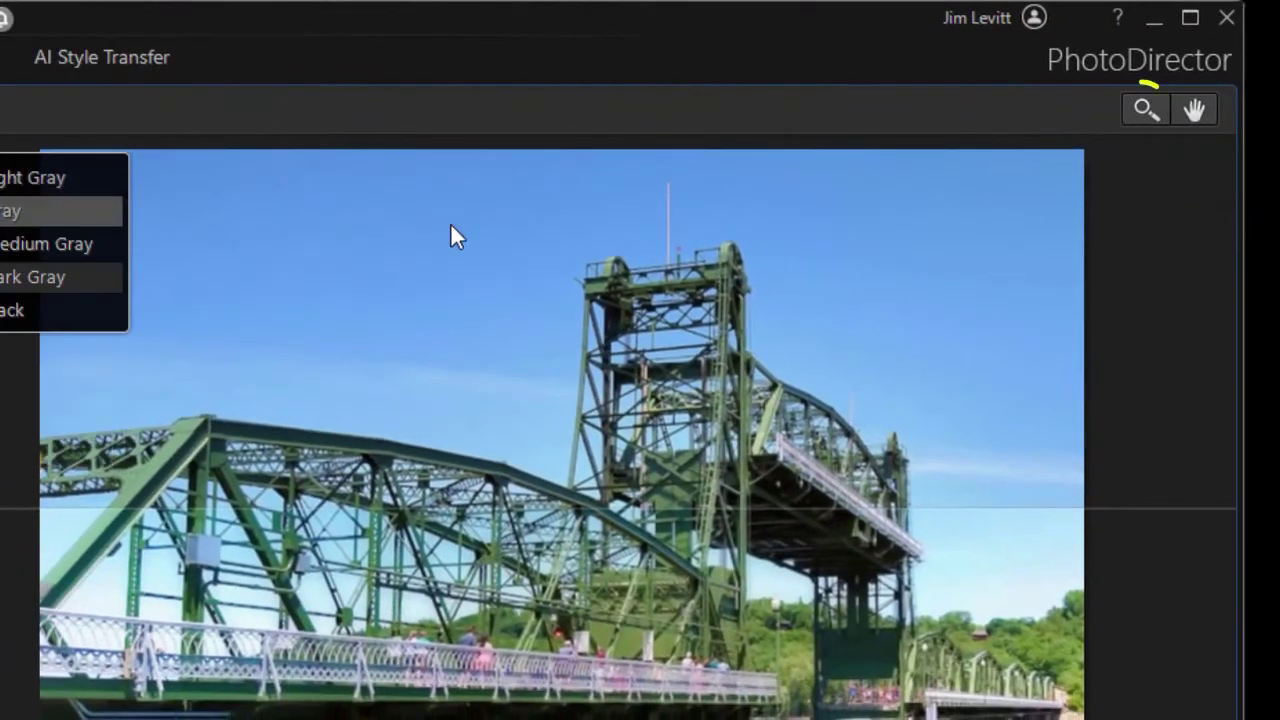
{"action": "left_click", "coordinate": [1146, 113]}
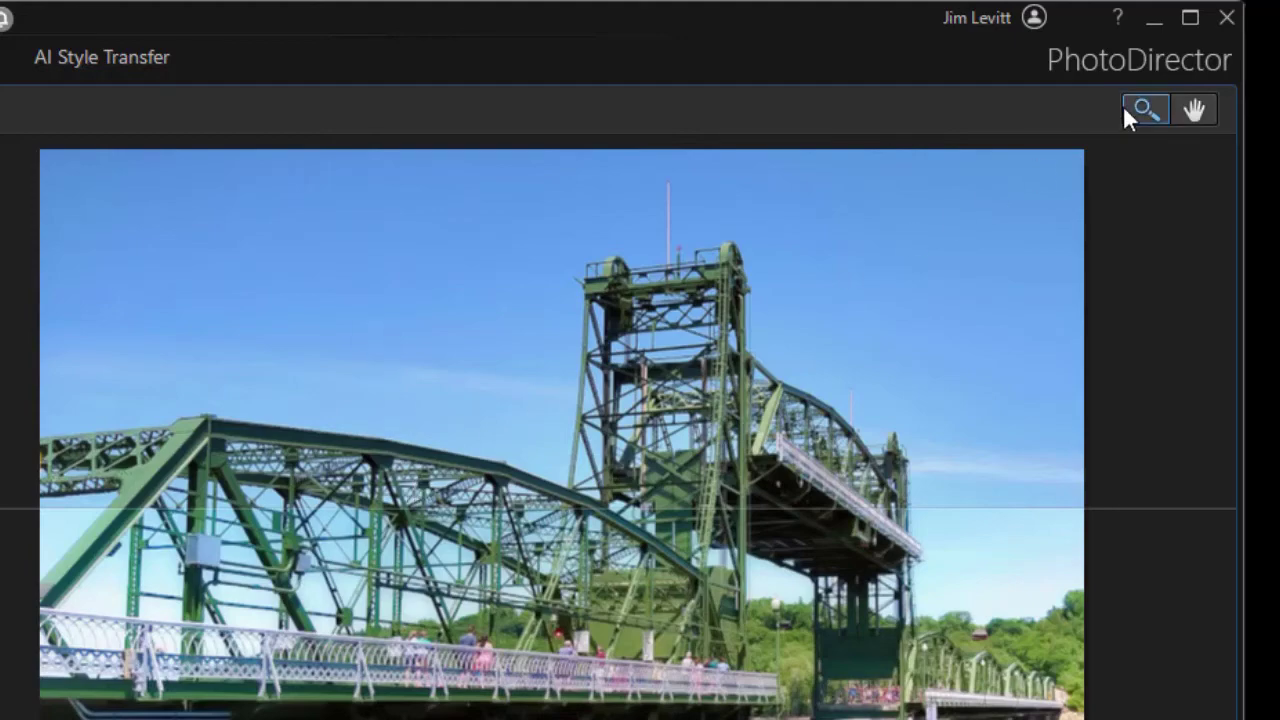
{"action": "left_click_drag", "start_coordinate": [361, 266], "coordinate": [922, 643]}
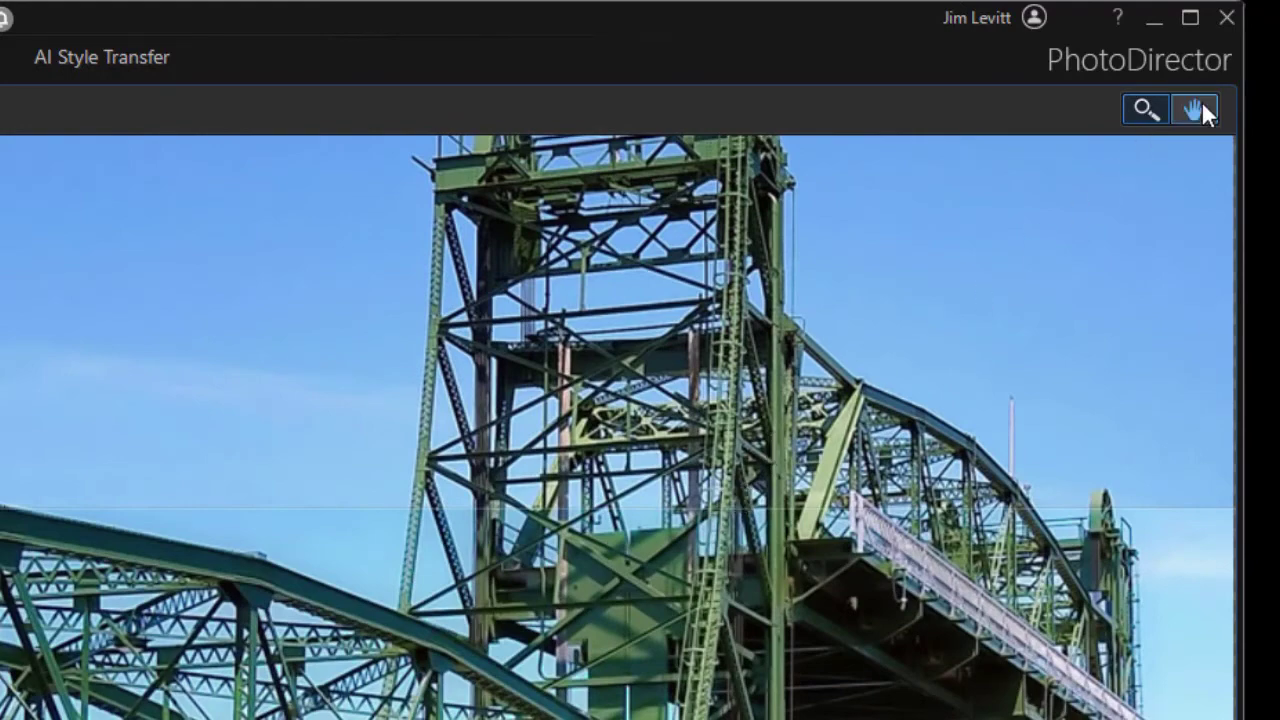
{"action": "left_click", "coordinate": [1197, 108]}
{"action": "left_click_drag", "start_coordinate": [706, 466], "coordinate": [779, 318]}
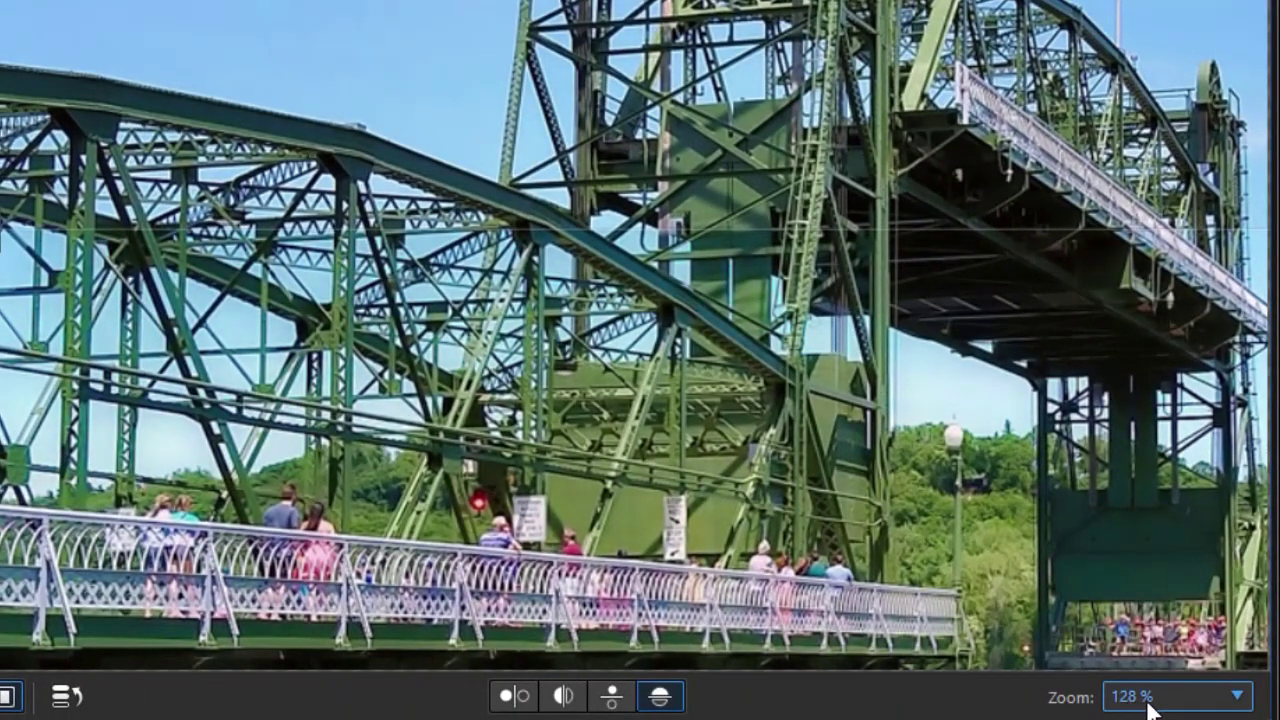
{"action": "left_click", "coordinate": [1150, 700]}
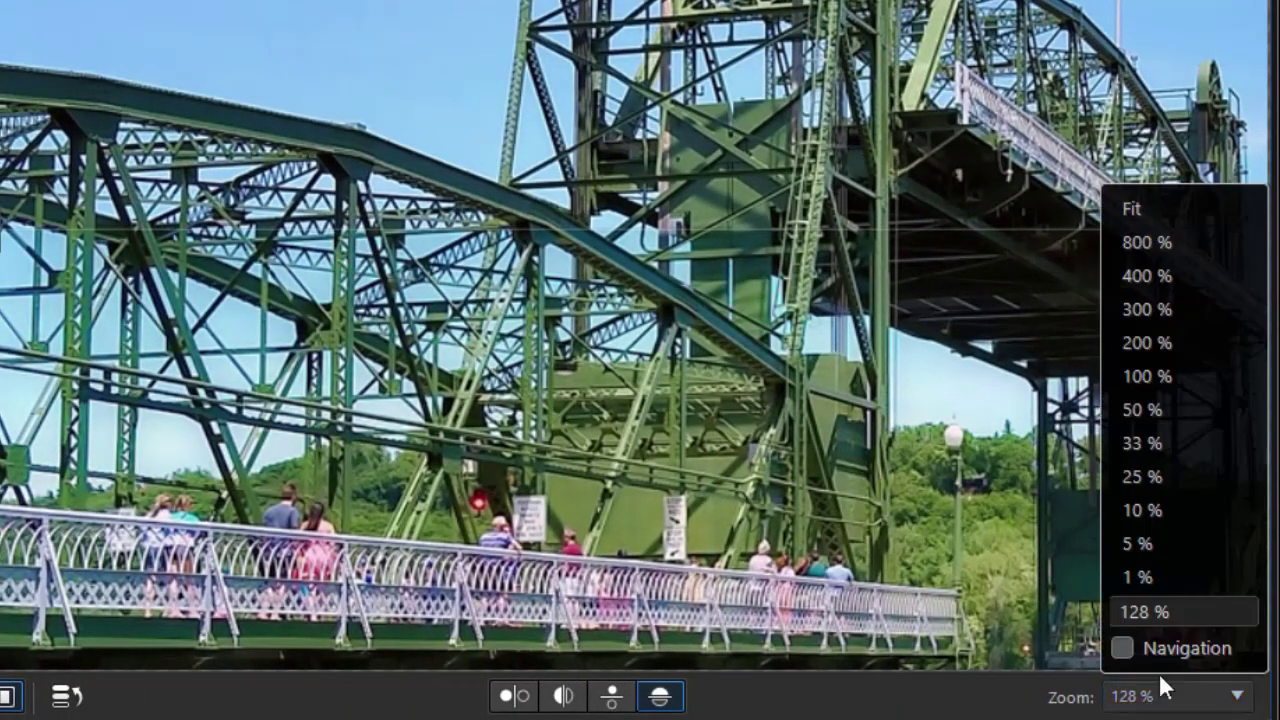
{"action": "left_click", "coordinate": [1145, 207]}
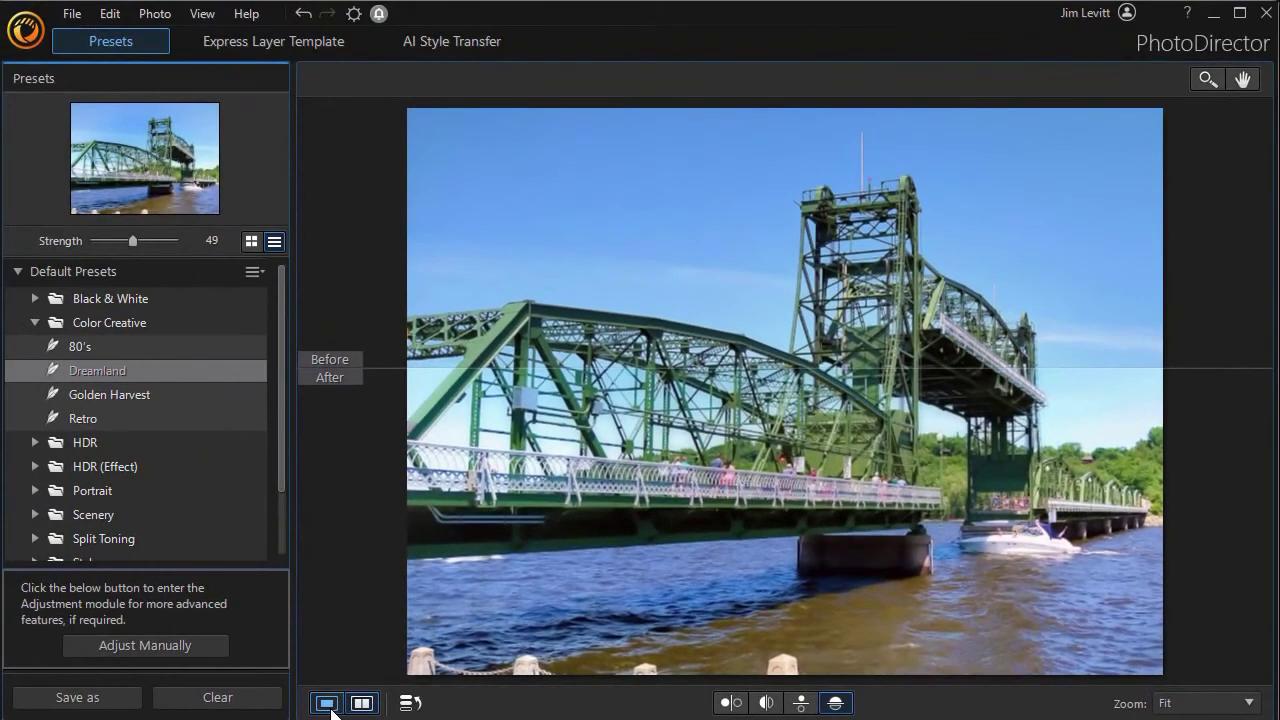
- Switch back to single-photo view and open Save as export settings with JPEG format
{"action": "left_click", "coordinate": [272, 702]}
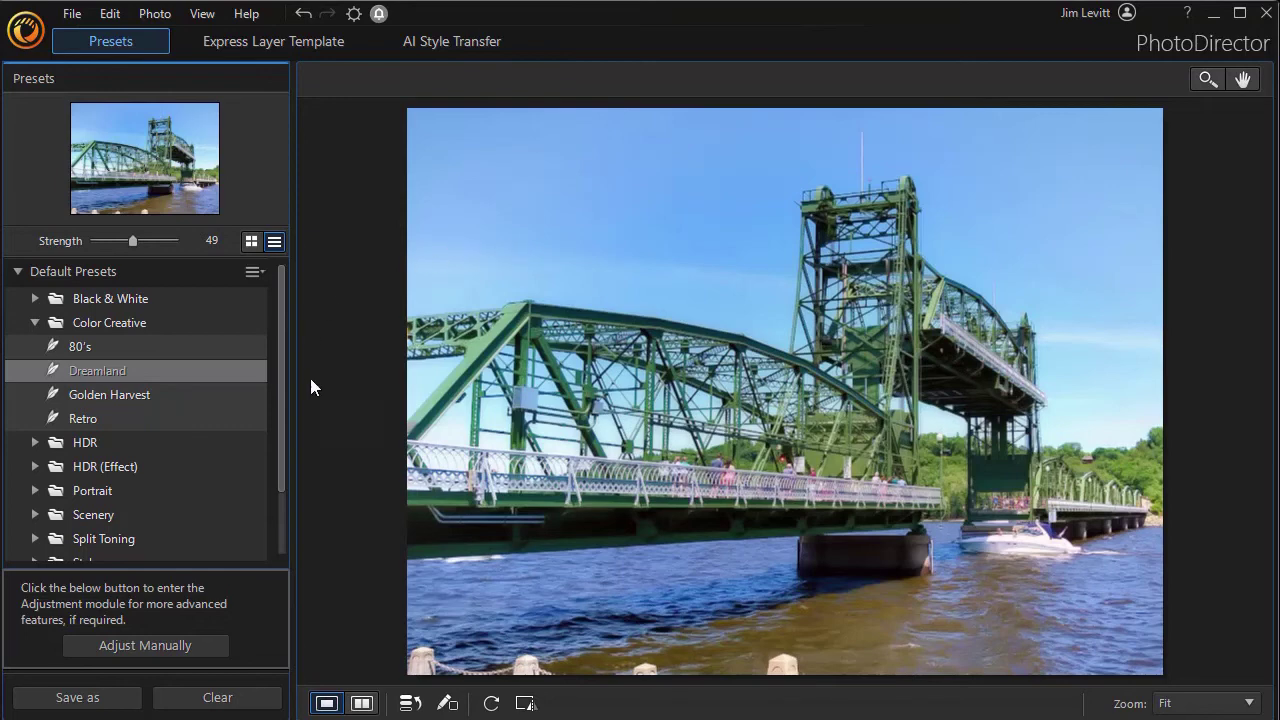
{"action": "left_click", "coordinate": [97, 699]}
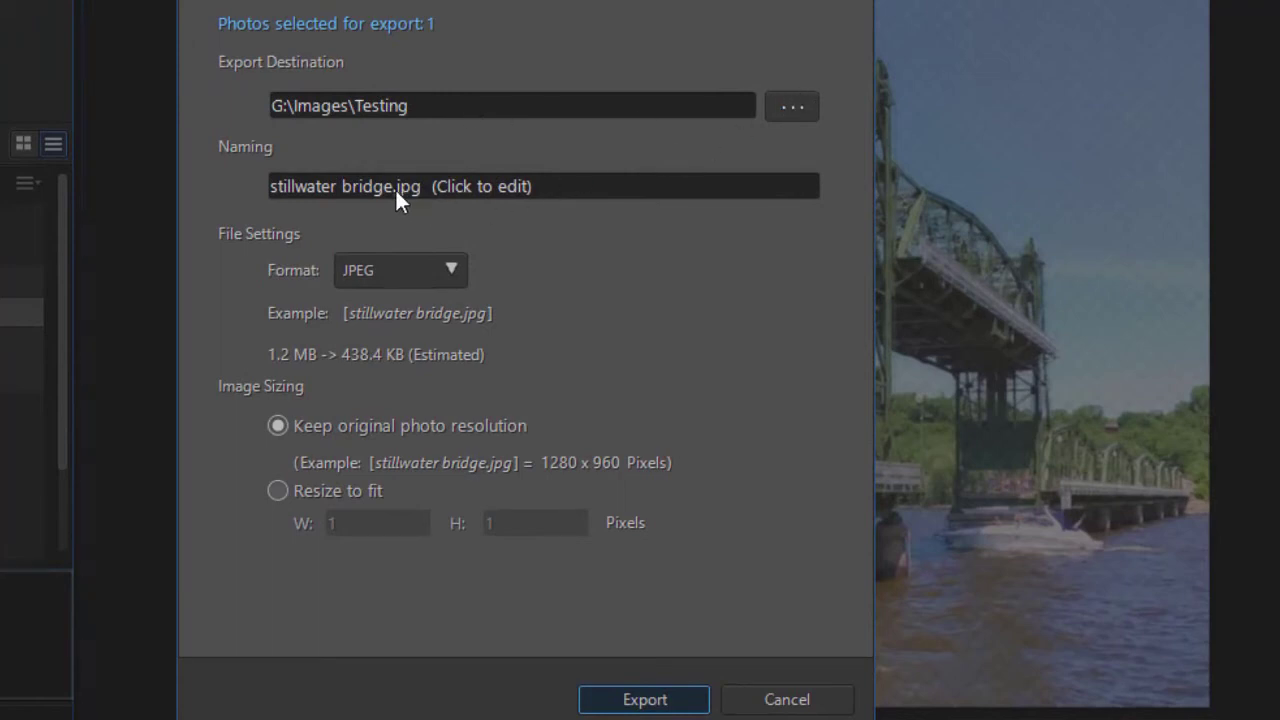
{"action": "left_click", "coordinate": [450, 268]}
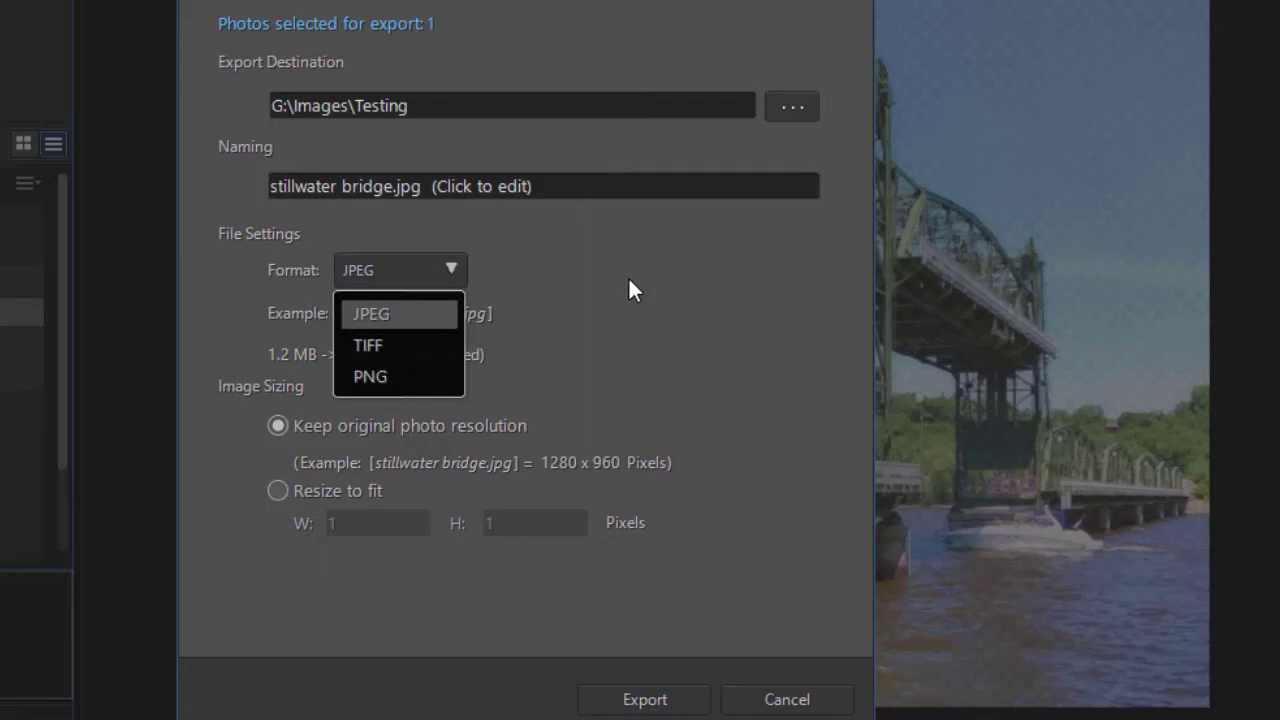
{"action": "left_click", "coordinate": [226, 440]}
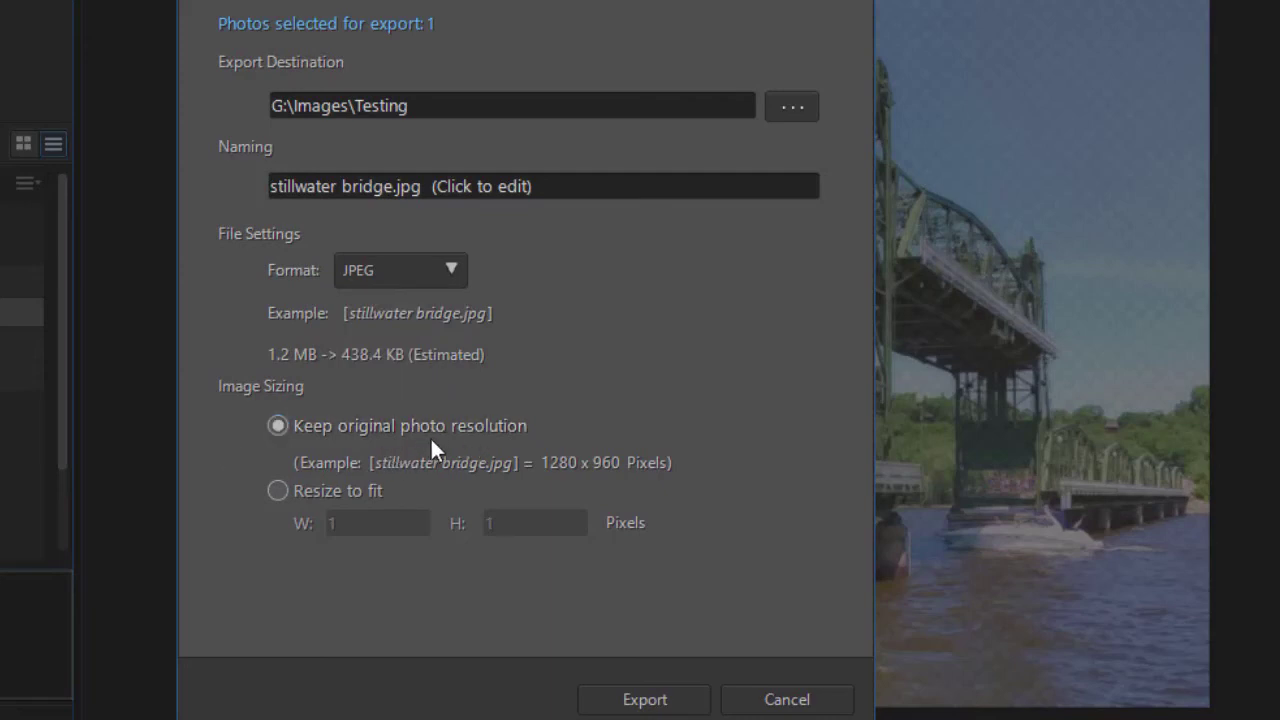